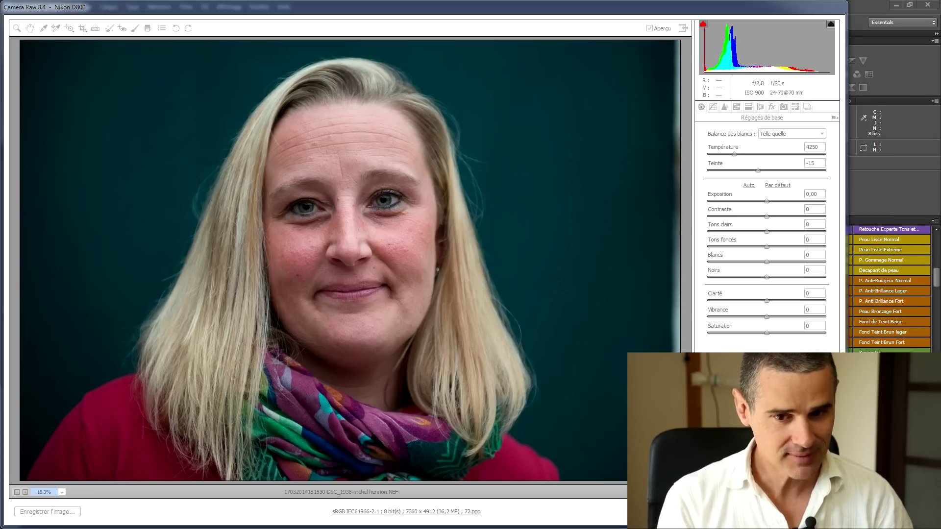
- Adjust the raw portrait's exposure, trying about +0.70 and +1.90, and open the image for retouching
{"action": "left_click", "coordinate": [377, 11]}
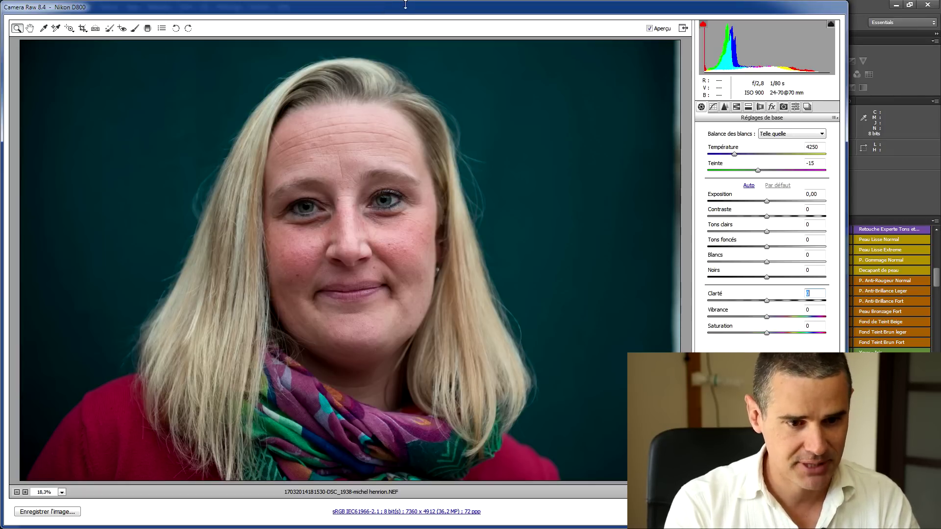
{"action": "left_click_drag", "start_coordinate": [766, 201], "coordinate": [776, 204]}
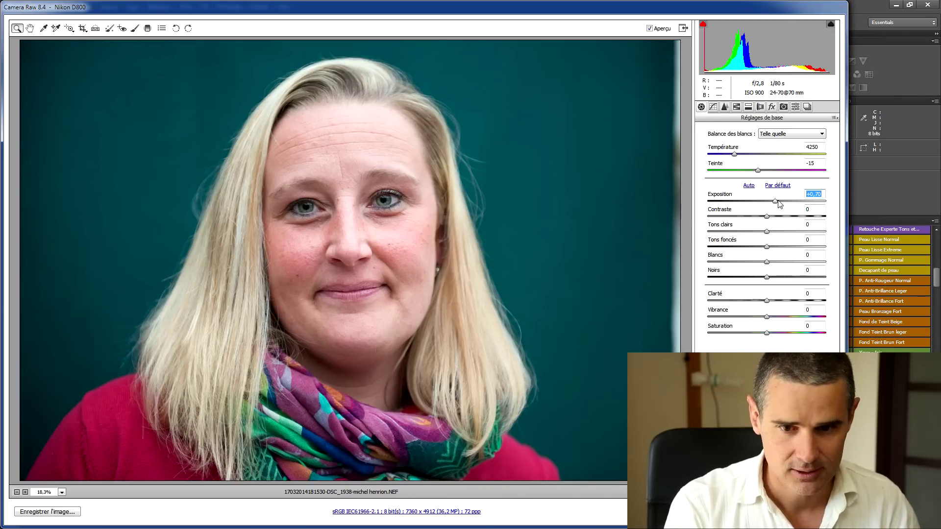
{"action": "left_click_drag", "start_coordinate": [780, 205], "coordinate": [794, 205]}
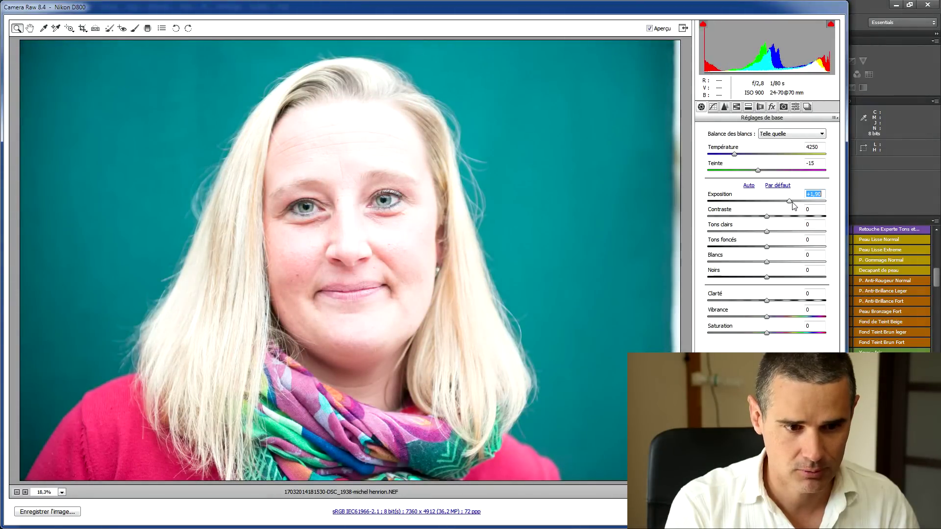
{"action": "left_click_drag", "start_coordinate": [789, 205], "coordinate": [762, 265]}
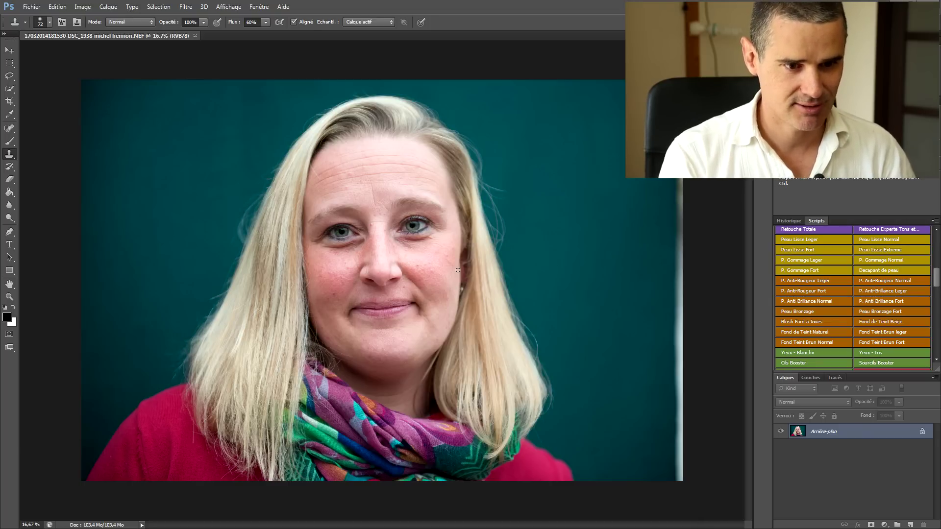
- Run the Retouche Experte Tons script on the portrait's background layer
{"action": "key", "text": "ctrl+plus"}
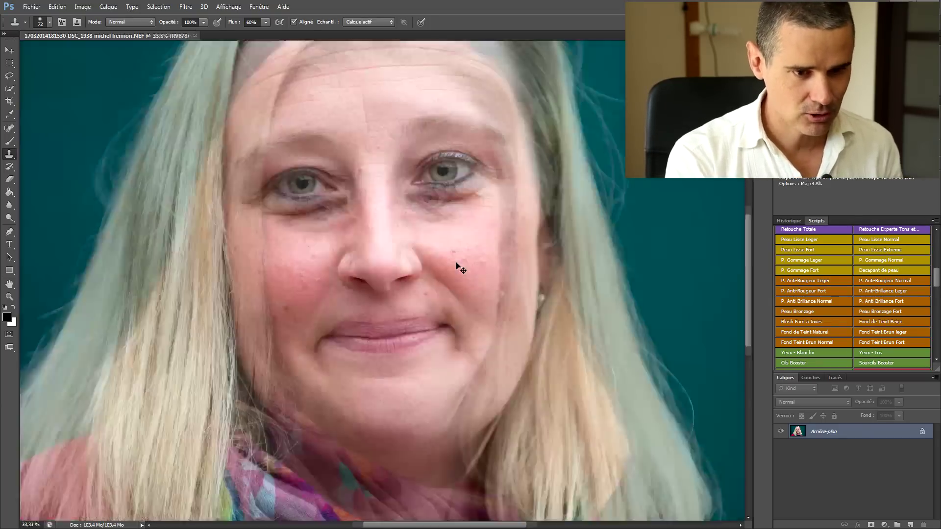
{"action": "left_click_drag", "start_coordinate": [456, 263], "coordinate": [429, 326]}
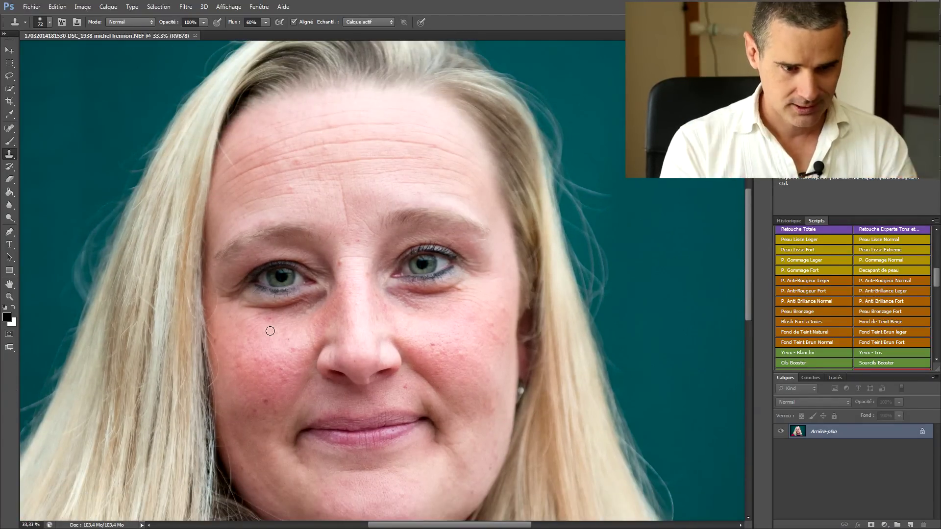
{"action": "left_click", "coordinate": [255, 390], "text": "alt"}
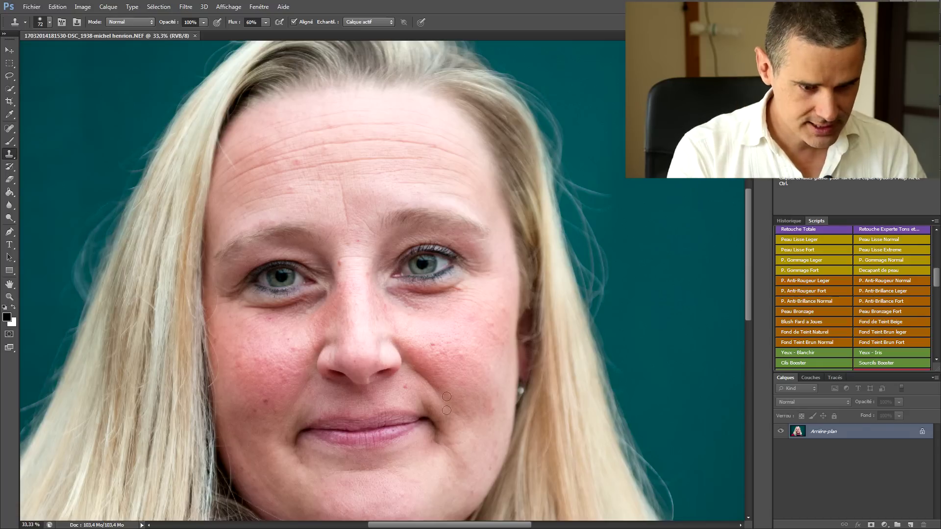
{"action": "left_click_drag", "start_coordinate": [355, 469], "coordinate": [336, 505]}
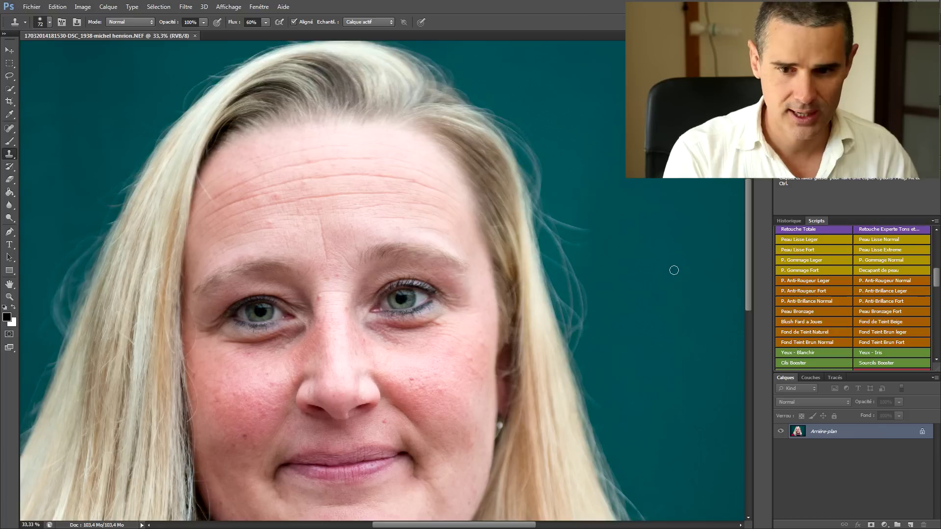
{"action": "left_click", "coordinate": [884, 229]}
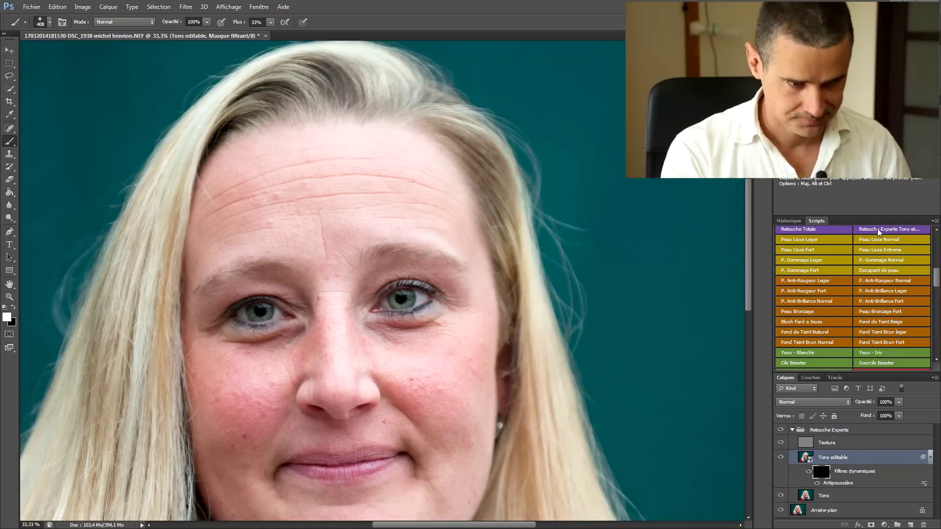
- Paint white on the Tons editable filter mask over the cheeks, nose and forehead to smooth the skin tones
{"action": "left_click_drag", "start_coordinate": [422, 368], "coordinate": [446, 252]}
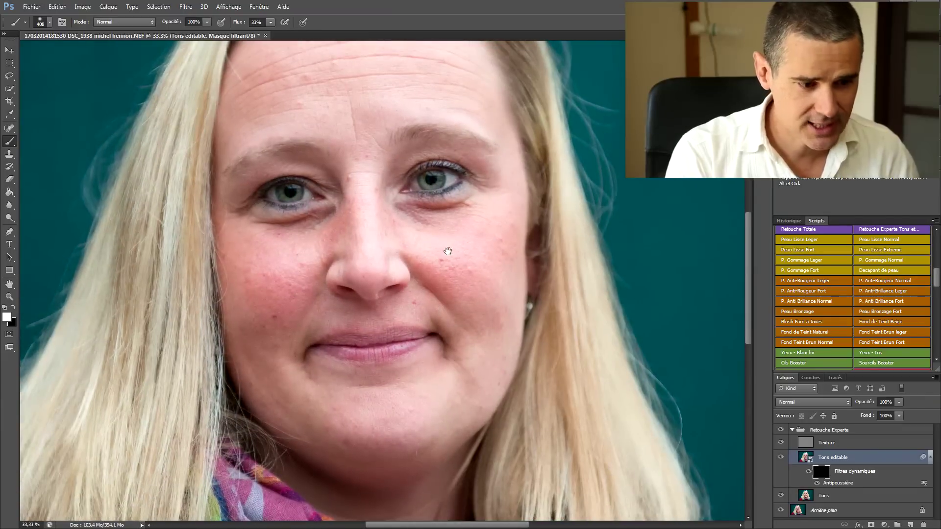
{"action": "key", "text": "ctrl+plus"}
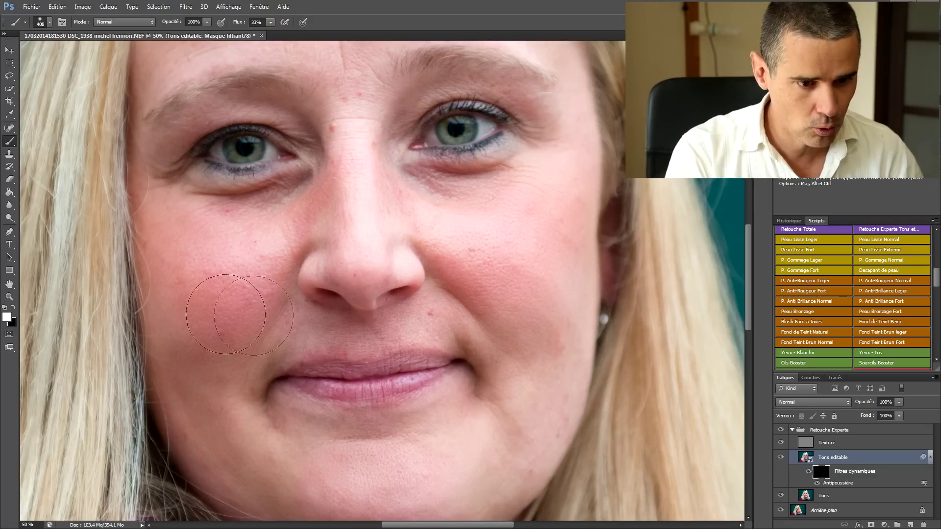
{"action": "mouse_move", "coordinate": [367, 137]}
{"action": "left_mouse_down"}
{"action": "mouse_move", "coordinate": [362, 96]}
{"action": "mouse_move", "coordinate": [349, 122]}
{"action": "left_mouse_up"}
{"action": "scroll", "coordinate": [350, 123], "scroll_direction": "up", "scroll_amount": 5}
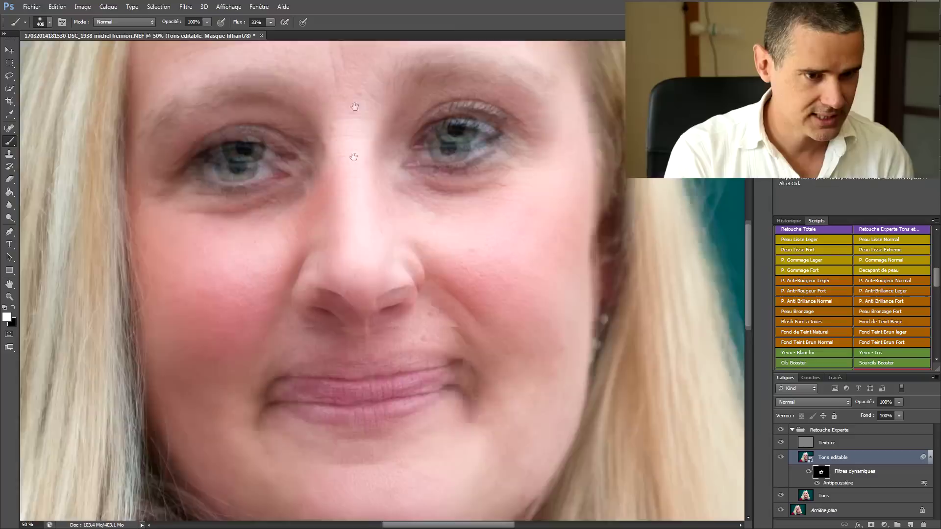
{"action": "mouse_move", "coordinate": [214, 224]}
{"action": "left_mouse_down"}
{"action": "mouse_move", "coordinate": [202, 193]}
{"action": "mouse_move", "coordinate": [309, 159]}
{"action": "mouse_move", "coordinate": [340, 192]}
{"action": "mouse_move", "coordinate": [403, 187]}
{"action": "mouse_move", "coordinate": [448, 220]}
{"action": "mouse_move", "coordinate": [476, 202]}
{"action": "mouse_move", "coordinate": [488, 226]}
{"action": "mouse_move", "coordinate": [512, 231]}
{"action": "mouse_move", "coordinate": [523, 249]}
{"action": "mouse_move", "coordinate": [357, 244]}
{"action": "mouse_move", "coordinate": [320, 304]}
{"action": "mouse_move", "coordinate": [246, 243]}
{"action": "mouse_move", "coordinate": [487, 240]}
{"action": "mouse_move", "coordinate": [553, 265]}
{"action": "left_mouse_up"}
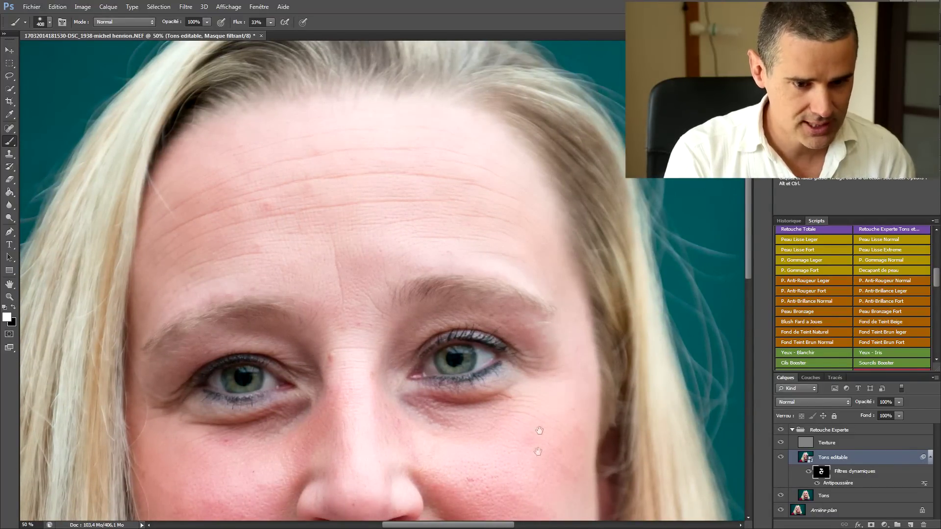
{"action": "scroll", "coordinate": [540, 436], "scroll_direction": "down", "scroll_amount": 5}
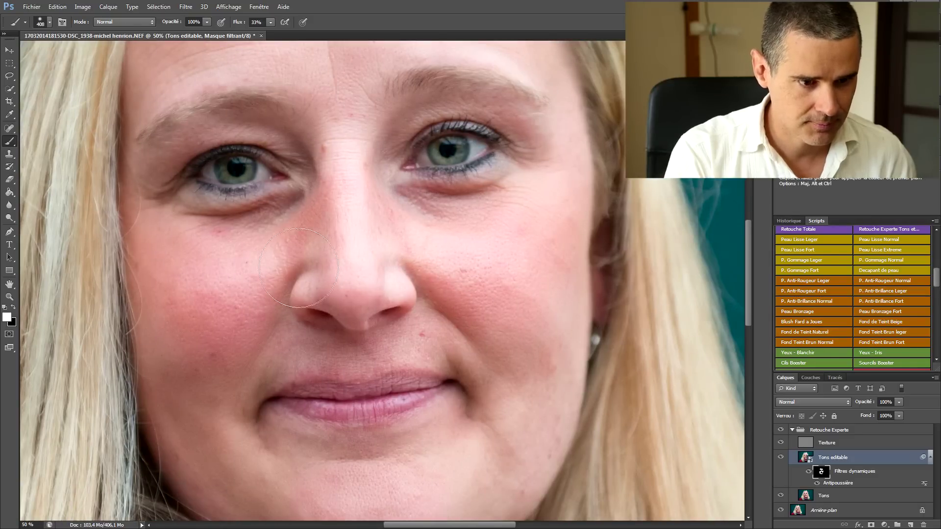
- Continue the smoothing mask with a smaller white brush around the nose, mouth and chin
{"action": "mouse_move", "coordinate": [232, 306]}
{"action": "left_mouse_down"}
{"action": "mouse_move", "coordinate": [230, 245]}
{"action": "mouse_move", "coordinate": [223, 256]}
{"action": "mouse_move", "coordinate": [201, 257]}
{"action": "left_mouse_up"}
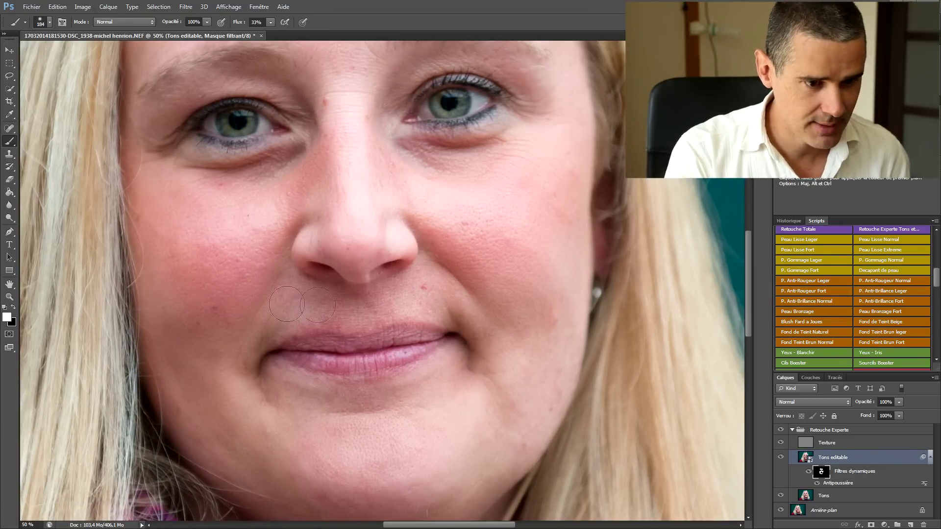
{"action": "left_click_drag", "start_coordinate": [351, 437], "coordinate": [348, 374]}
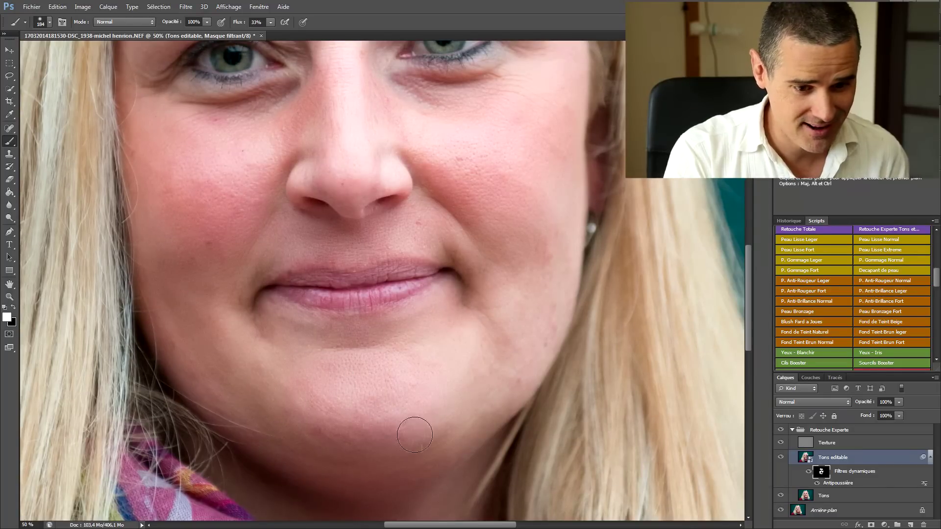
{"action": "left_click_drag", "start_coordinate": [502, 178], "coordinate": [490, 271]}
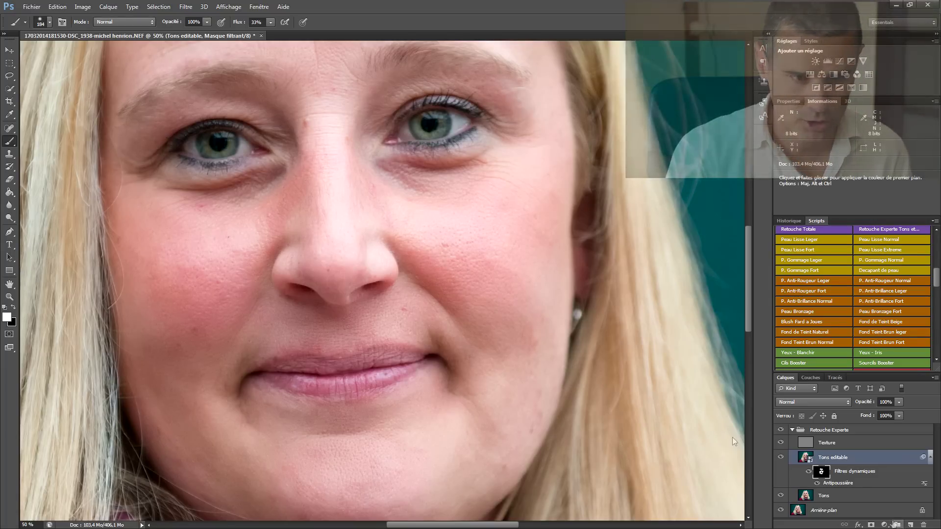
- Lower the Tons editable layer's opacity to 74%
{"action": "key", "text": "ctrl+minus"}
{"action": "key", "text": "ctrl+minus"}
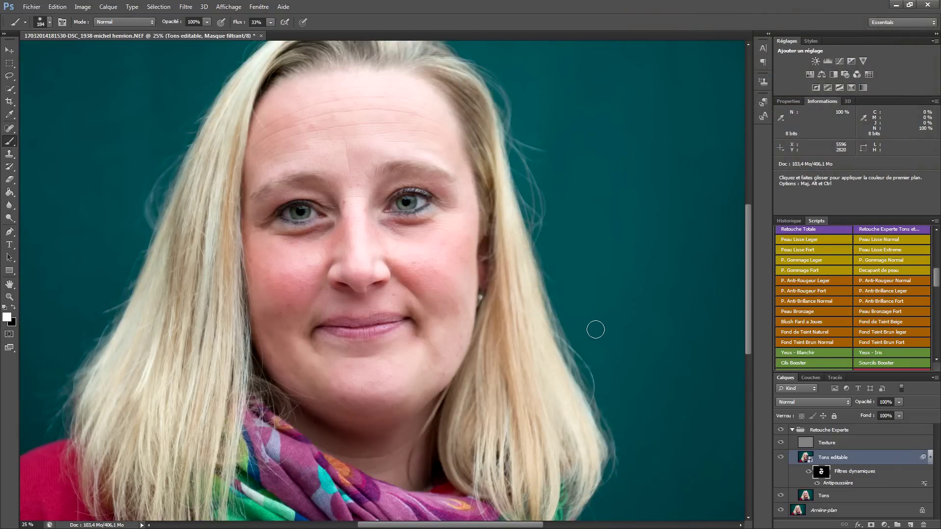
{"action": "left_click", "coordinate": [899, 402]}
{"action": "left_click_drag", "start_coordinate": [899, 416], "coordinate": [850, 416]}
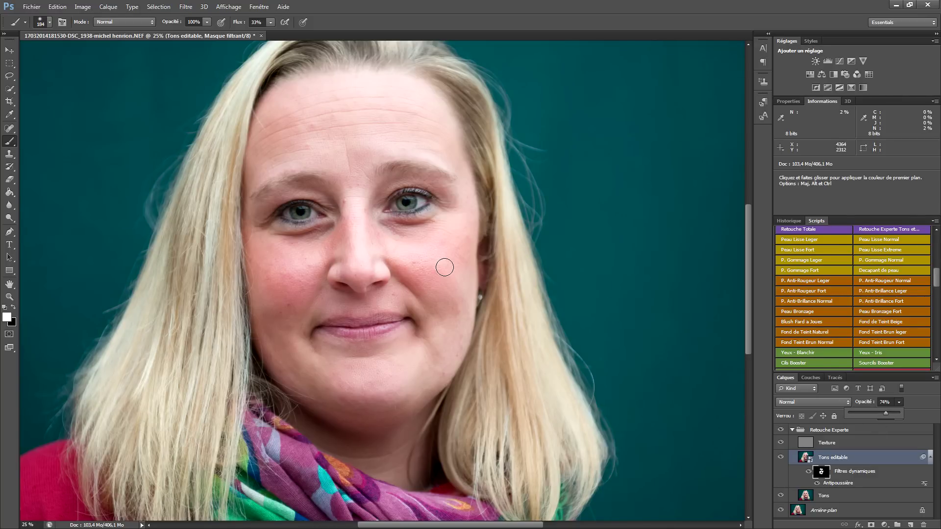
- On the Texture layer, clone clean skin over the blemishes around the nose bridge with the Clone Stamp, toggling the last stroke to compare
{"action": "scroll", "coordinate": [449, 273], "scroll_direction": "up", "scroll_amount": 3}
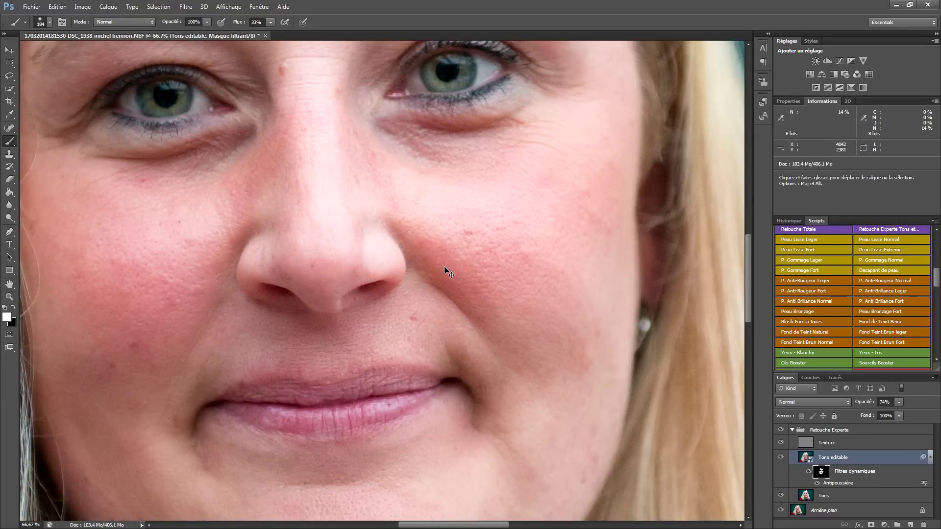
{"action": "left_click", "coordinate": [812, 444]}
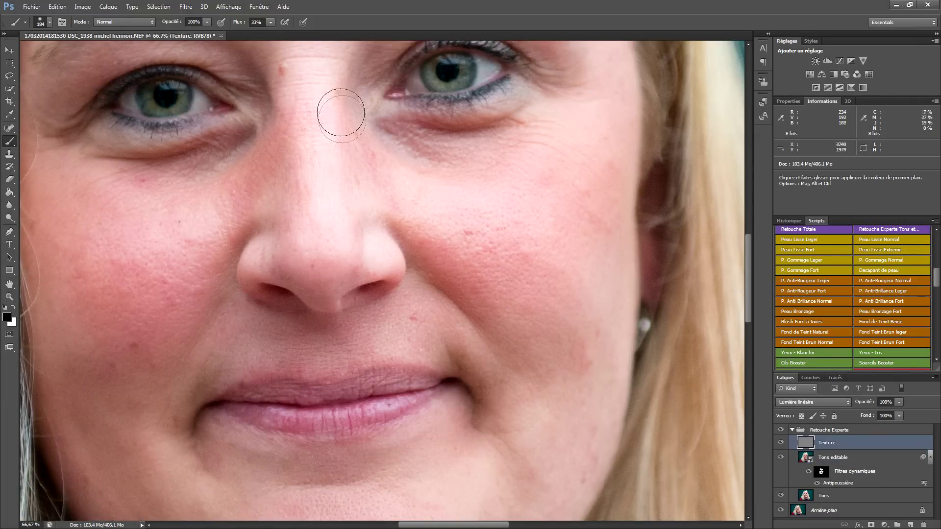
{"action": "key", "text": "s"}
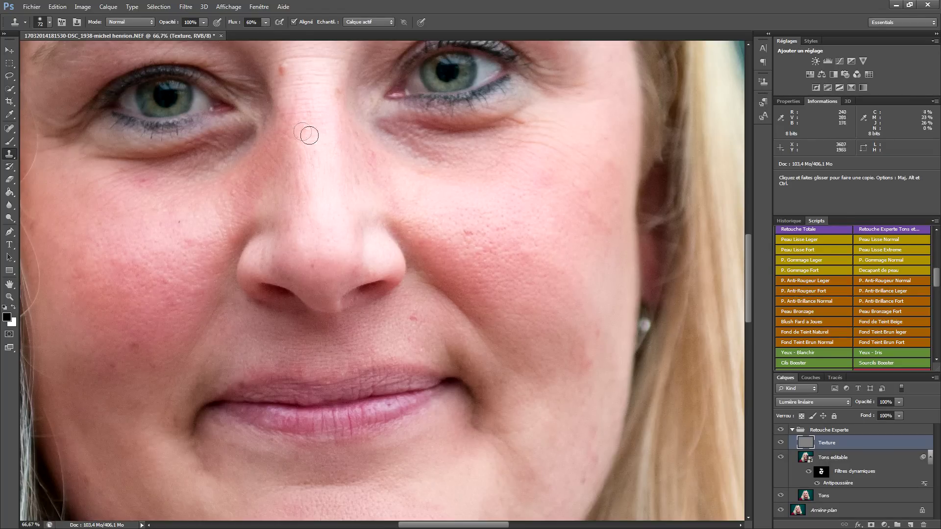
{"action": "left_click_drag", "start_coordinate": [302, 131], "coordinate": [315, 246]}
{"action": "left_click", "coordinate": [318, 252], "text": "alt"}
{"action": "left_click", "coordinate": [297, 214]}
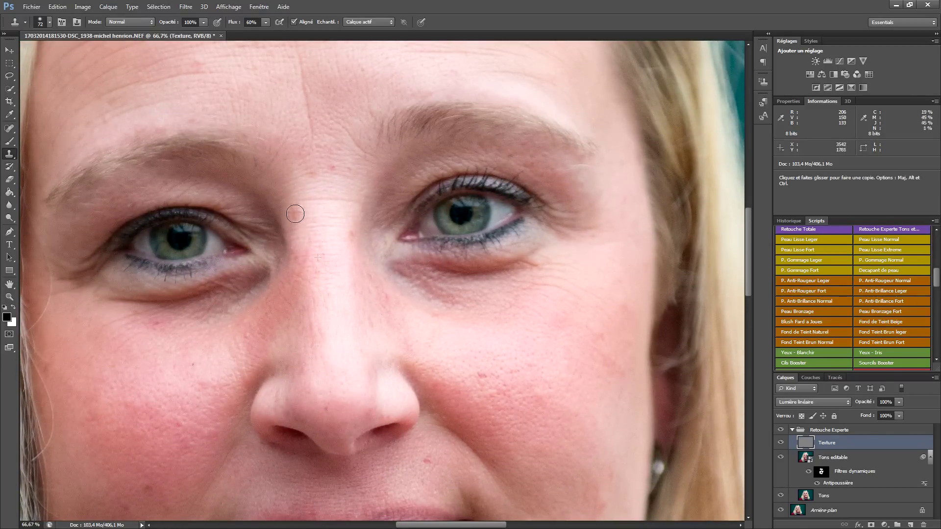
{"action": "left_click", "coordinate": [300, 253]}
{"action": "key", "text": "ctrl+z"}
{"action": "left_click", "coordinate": [294, 211]}
{"action": "key", "text": "ctrl+z"}
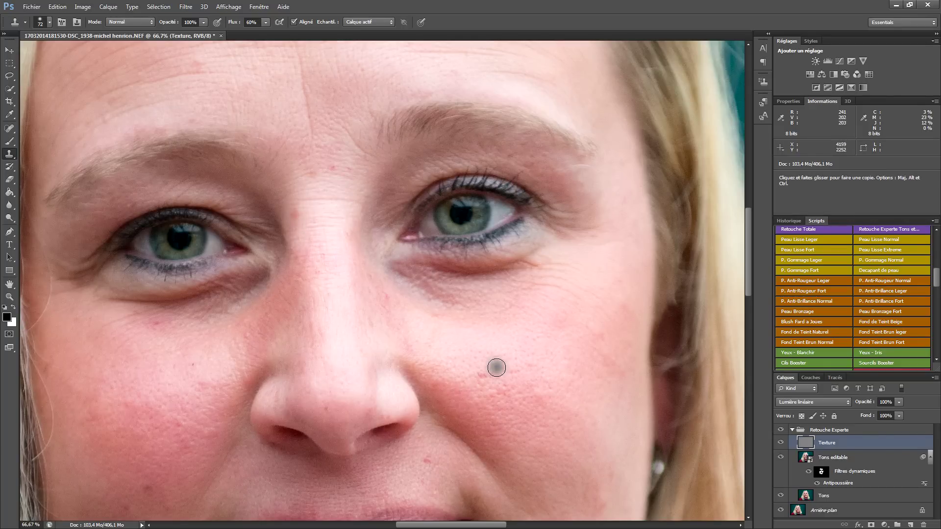
- Clone clean skin texture over the blemishes on both cheeks on the Texture layer
{"action": "left_click_drag", "start_coordinate": [497, 368], "coordinate": [483, 309]}
{"action": "left_click", "coordinate": [517, 347], "text": "alt"}
{"action": "left_click", "coordinate": [374, 428], "text": "alt"}
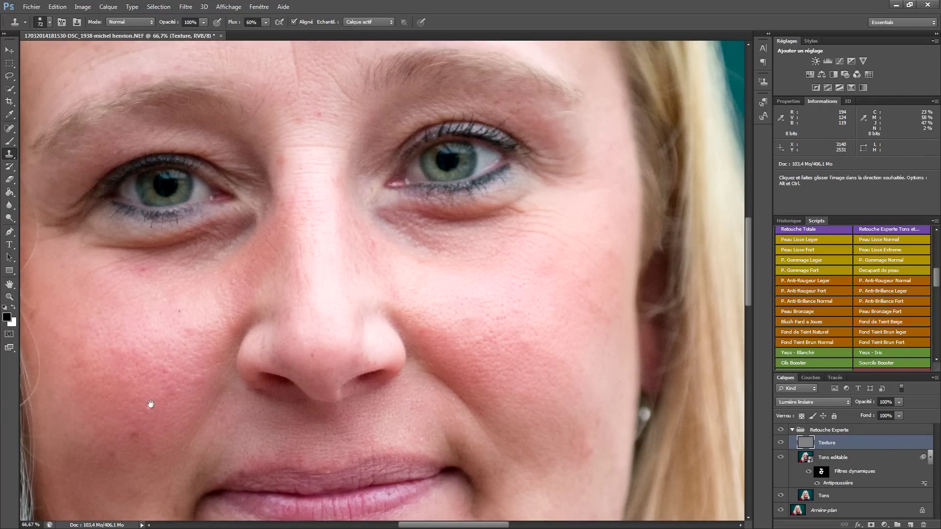
{"action": "left_click_drag", "start_coordinate": [153, 404], "coordinate": [224, 309]}
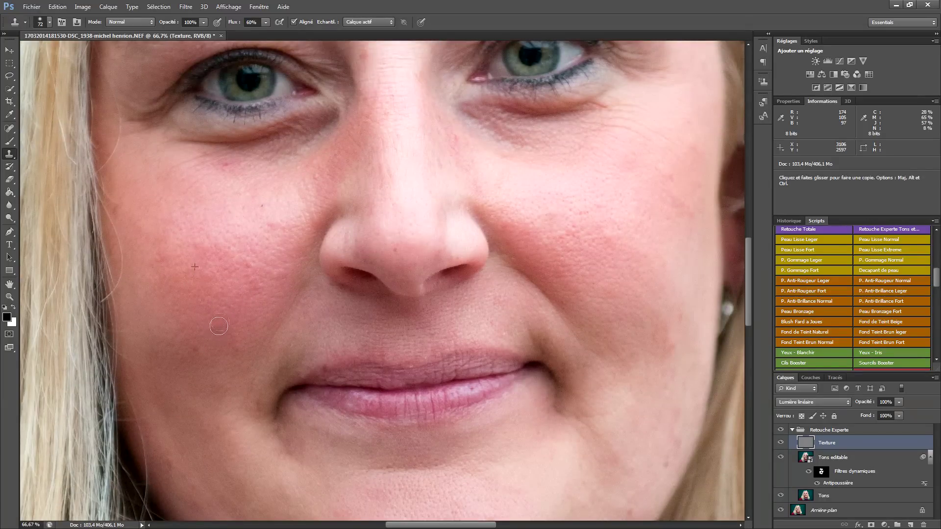
{"action": "scroll", "coordinate": [219, 256], "scroll_direction": "down", "scroll_amount": 2}
{"action": "scroll", "coordinate": [255, 337], "scroll_direction": "left", "scroll_amount": 2}
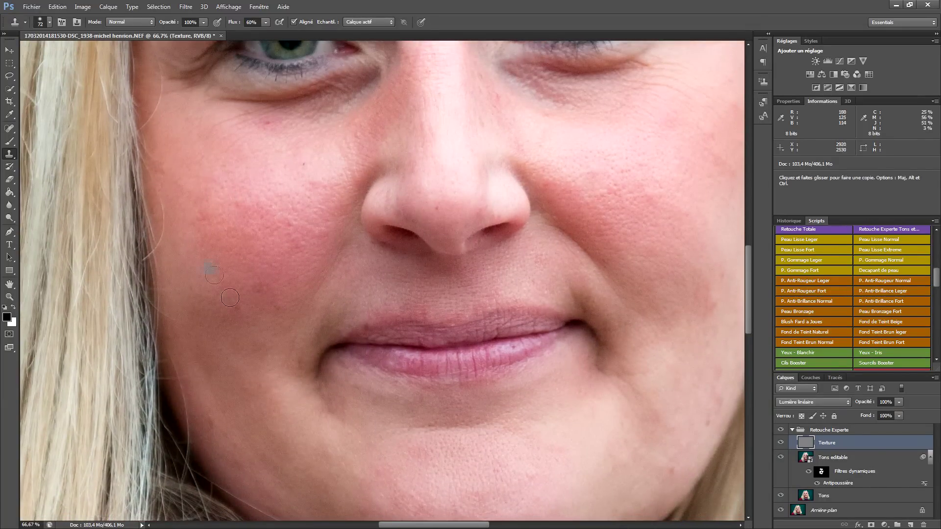
- Clone clean skin texture over the marks on the chin and along the jaw
{"action": "scroll", "coordinate": [230, 235], "scroll_direction": "down", "scroll_amount": 10}
{"action": "scroll", "coordinate": [218, 120], "scroll_direction": "right", "scroll_amount": 3}
{"action": "left_click", "coordinate": [440, 296], "text": "alt"}
{"action": "left_click_drag", "start_coordinate": [494, 322], "coordinate": [492, 338]}
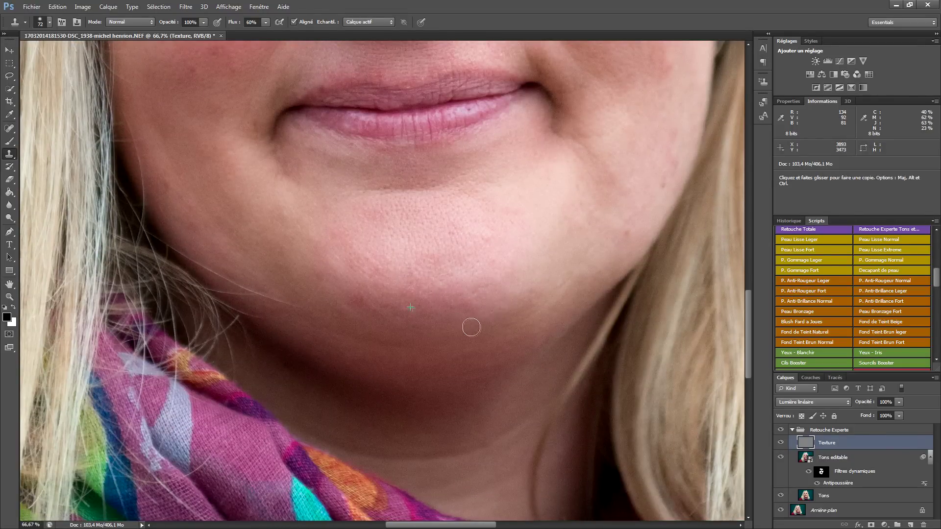
{"action": "left_click_drag", "start_coordinate": [577, 227], "coordinate": [609, 225]}
- Clone clean skin texture over the vertical crease between the eyebrows and the spots on the forehead
{"action": "left_click_drag", "start_coordinate": [615, 184], "coordinate": [571, 382]}
{"action": "left_click_drag", "start_coordinate": [573, 167], "coordinate": [562, 416]}
{"action": "left_click_drag", "start_coordinate": [322, 139], "coordinate": [321, 191]}
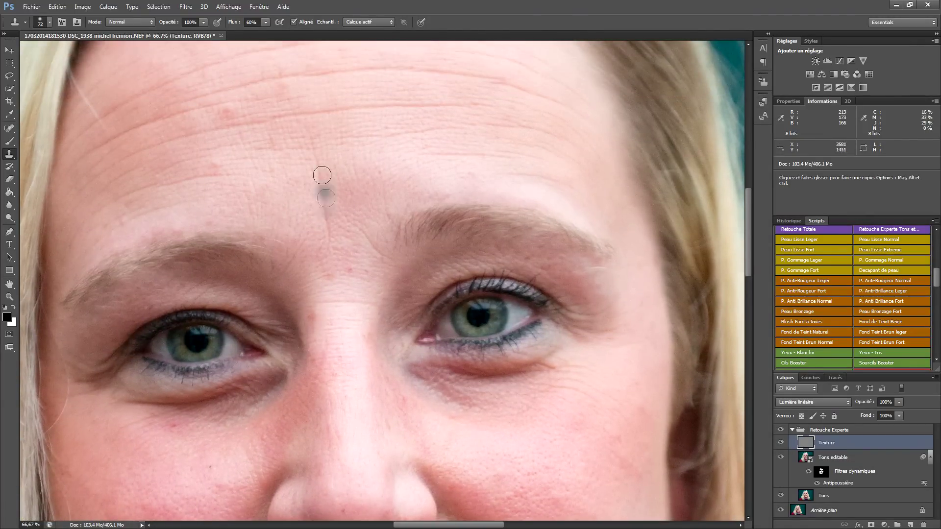
{"action": "left_click", "coordinate": [343, 160], "text": "alt"}
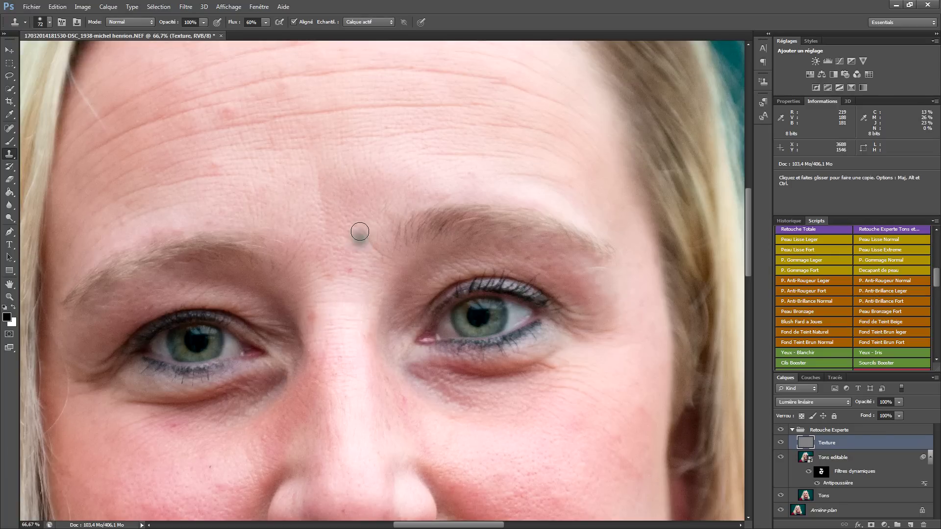
{"action": "left_click", "coordinate": [337, 270]}
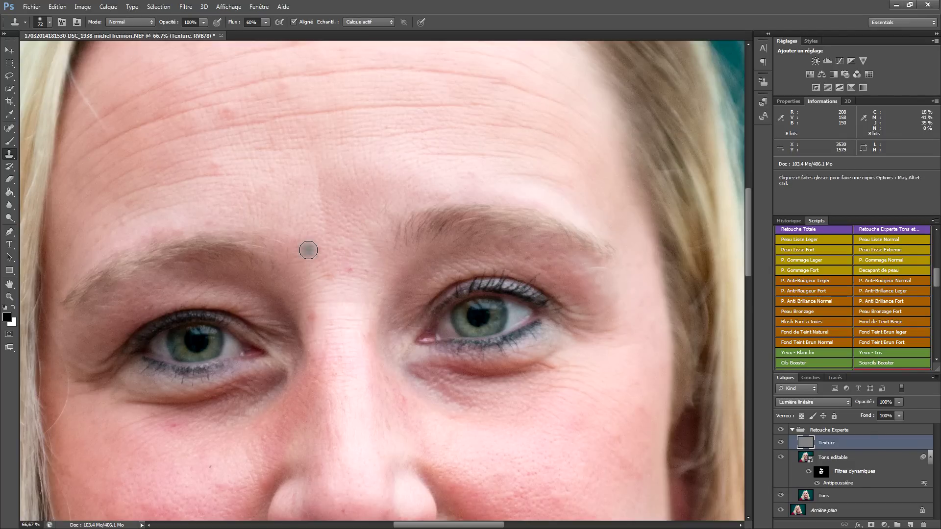
{"action": "left_click", "coordinate": [241, 111]}
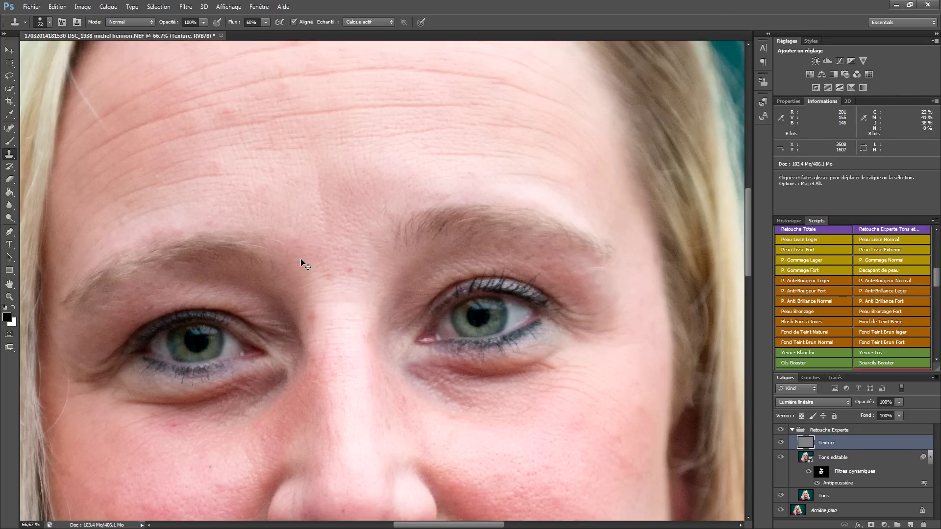
- Run the Peau Lisse Normal script and paint its mask across the forehead with a 532 px brush
{"action": "key", "text": "ctrl+minus"}
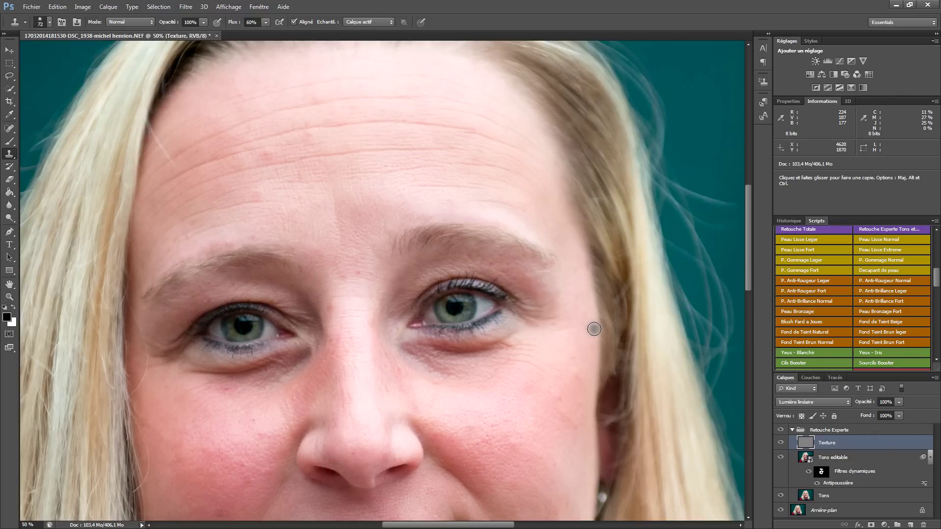
{"action": "left_click", "coordinate": [883, 240]}
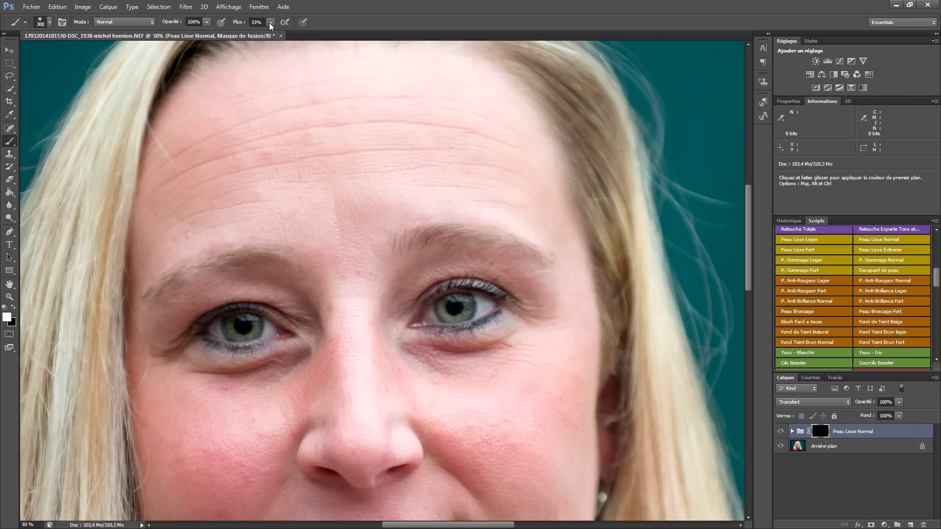
{"action": "left_click_drag", "start_coordinate": [282, 127], "coordinate": [310, 128]}
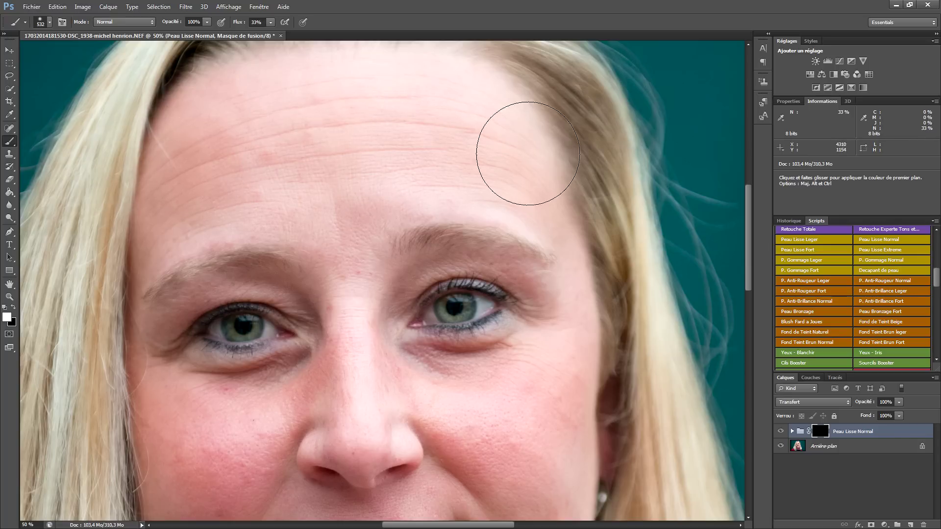
{"action": "left_click_drag", "start_coordinate": [441, 132], "coordinate": [492, 156]}
- Paint the Peau Lisse Normal mask over both cheeks, the nose and the area above the mouth, reducing the brush to 176 px
{"action": "left_click_drag", "start_coordinate": [325, 248], "coordinate": [304, 122]}
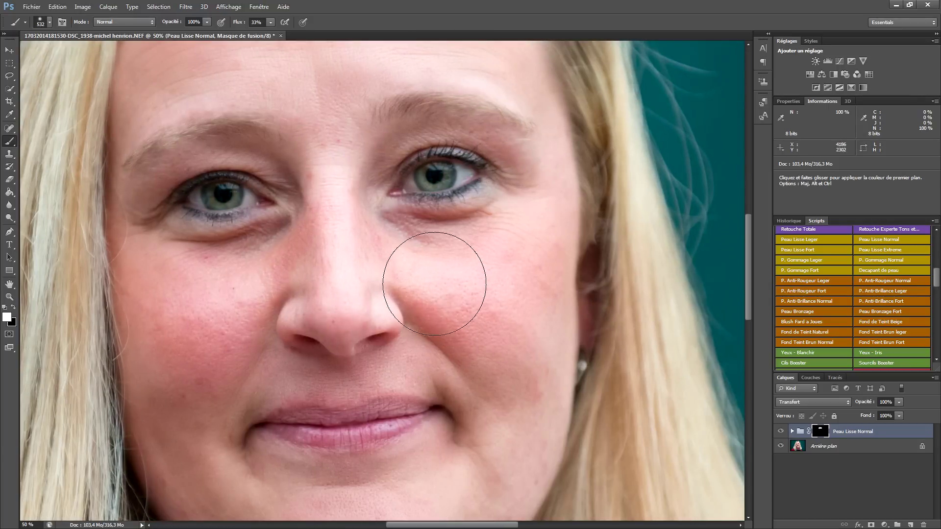
{"action": "left_click_drag", "start_coordinate": [472, 269], "coordinate": [432, 269]}
{"action": "mouse_move", "coordinate": [397, 226]}
{"action": "left_mouse_down"}
{"action": "mouse_move", "coordinate": [516, 203]}
{"action": "mouse_move", "coordinate": [451, 221]}
{"action": "mouse_move", "coordinate": [540, 245]}
{"action": "mouse_move", "coordinate": [553, 238]}
{"action": "mouse_move", "coordinate": [463, 229]}
{"action": "mouse_move", "coordinate": [506, 259]}
{"action": "mouse_move", "coordinate": [296, 257]}
{"action": "mouse_move", "coordinate": [296, 223]}
{"action": "left_mouse_up"}
{"action": "mouse_move", "coordinate": [199, 247]}
{"action": "left_mouse_down"}
{"action": "mouse_move", "coordinate": [175, 307]}
{"action": "mouse_move", "coordinate": [237, 332]}
{"action": "mouse_move", "coordinate": [416, 347]}
{"action": "left_mouse_up"}
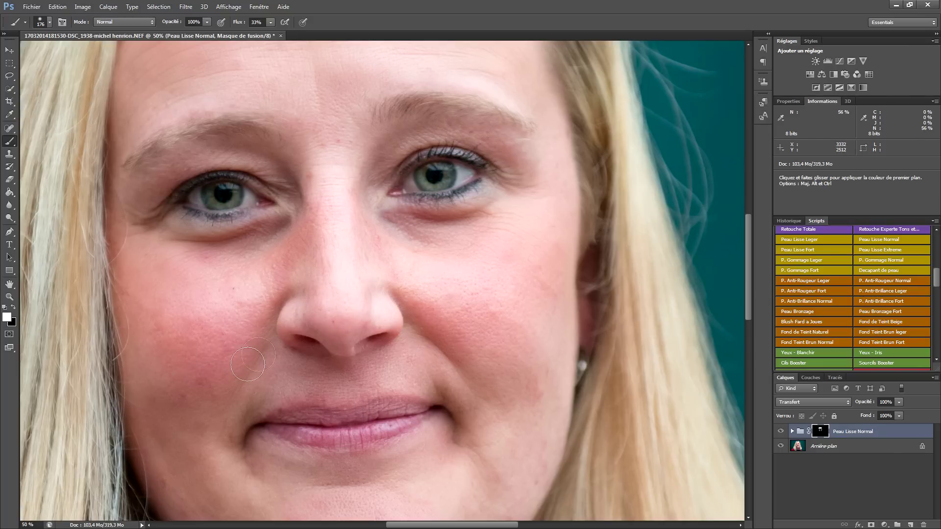
- Extend the Peau Lisse Normal mask over the chin and jaw with the 176 px brush
{"action": "scroll", "coordinate": [256, 475], "scroll_direction": "down", "scroll_amount": 5}
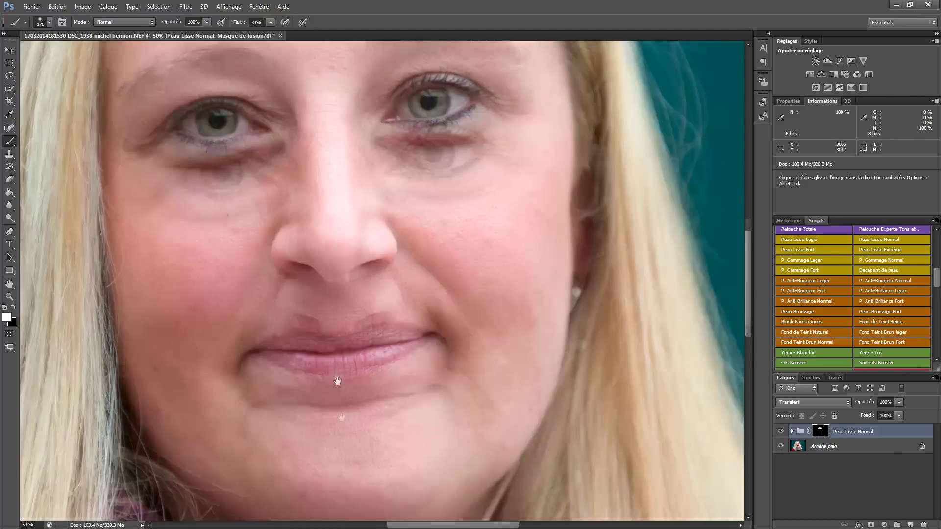
{"action": "left_click", "coordinate": [464, 330]}
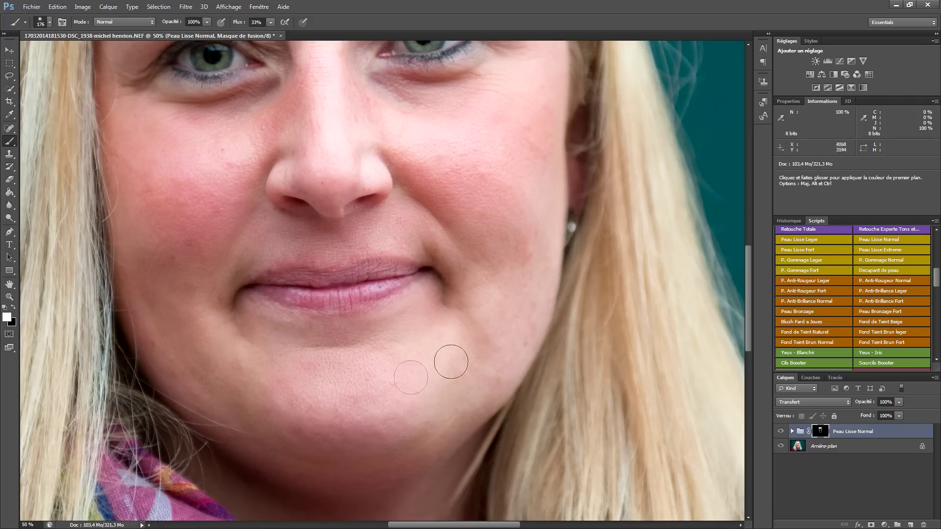
{"action": "key", "text": "space"}
{"action": "mouse_move", "coordinate": [483, 221]}
{"action": "left_mouse_down"}
{"action": "mouse_move", "coordinate": [460, 505]}
{"action": "mouse_move", "coordinate": [460, 486]}
{"action": "left_mouse_up"}
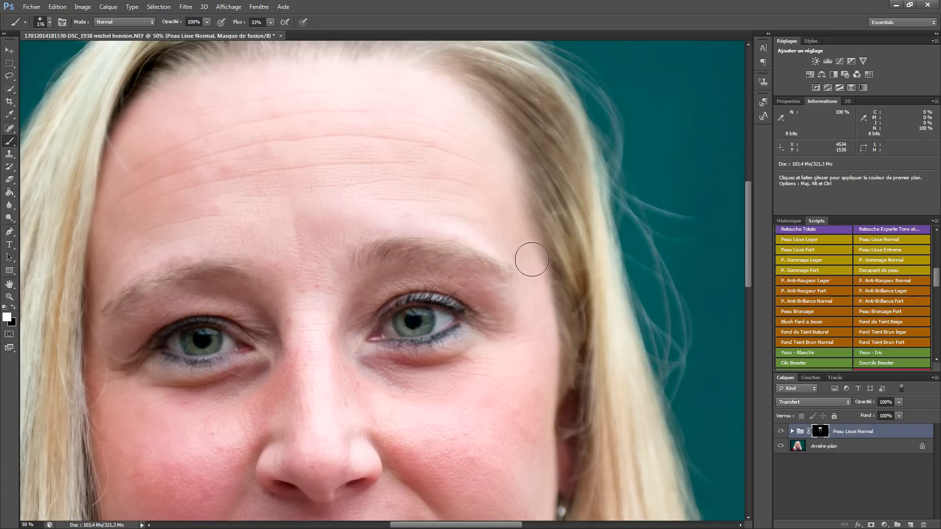
- Run the Peau Anti-Rougeur Normal script and paint its mask over the red cheeks, upper lip area and chin
{"action": "key", "text": "ctrl+minus"}
{"action": "scroll", "coordinate": [490, 343], "scroll_direction": "down", "scroll_amount": 3}
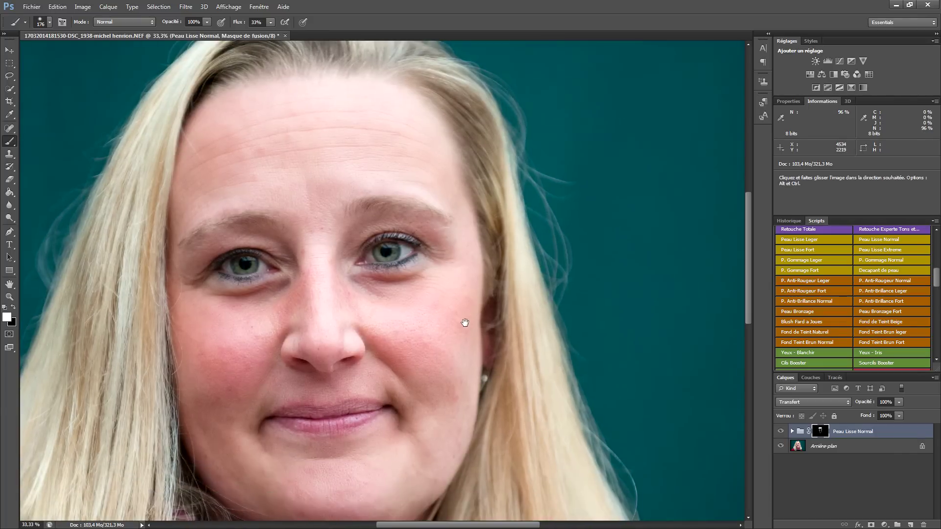
{"action": "left_click", "coordinate": [893, 280]}
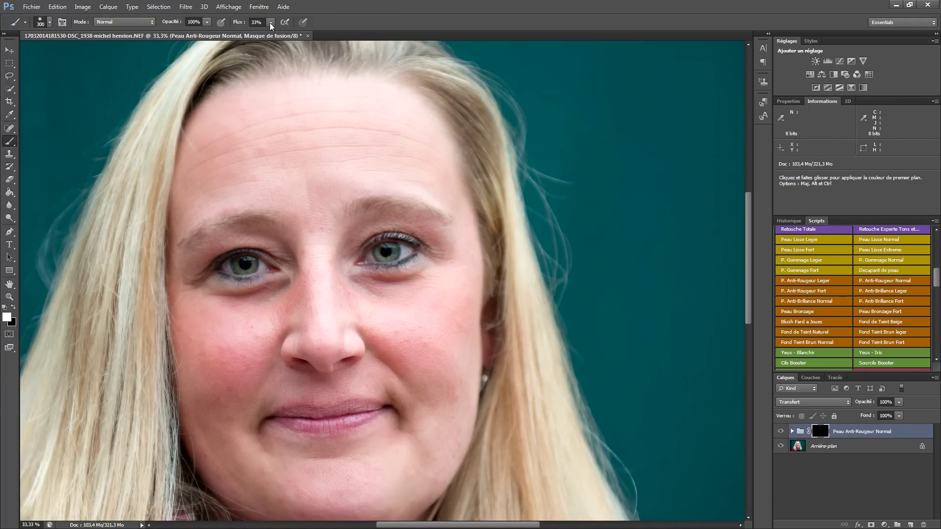
{"action": "mouse_move", "coordinate": [429, 316]}
{"action": "left_mouse_down"}
{"action": "mouse_move", "coordinate": [430, 340]}
{"action": "mouse_move", "coordinate": [389, 328]}
{"action": "mouse_move", "coordinate": [433, 378]}
{"action": "mouse_move", "coordinate": [419, 386]}
{"action": "left_mouse_up"}
{"action": "mouse_move", "coordinate": [193, 381]}
{"action": "left_mouse_down"}
{"action": "mouse_move", "coordinate": [254, 356]}
{"action": "mouse_move", "coordinate": [241, 382]}
{"action": "mouse_move", "coordinate": [258, 412]}
{"action": "mouse_move", "coordinate": [264, 466]}
{"action": "mouse_move", "coordinate": [334, 395]}
{"action": "mouse_move", "coordinate": [377, 379]}
{"action": "mouse_move", "coordinate": [342, 382]}
{"action": "left_mouse_up"}
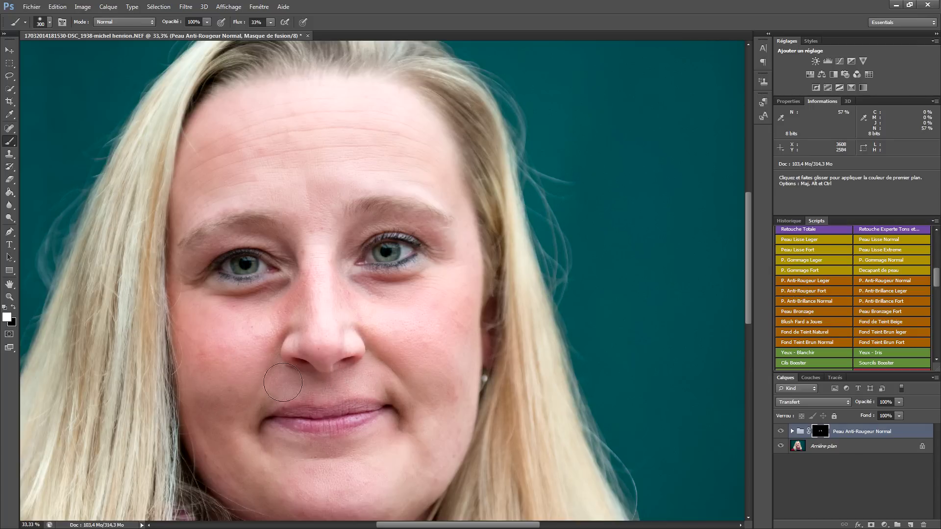
{"action": "mouse_move", "coordinate": [300, 447]}
{"action": "left_mouse_down"}
{"action": "mouse_move", "coordinate": [287, 378]}
{"action": "mouse_move", "coordinate": [374, 361]}
{"action": "mouse_move", "coordinate": [412, 279]}
{"action": "mouse_move", "coordinate": [404, 294]}
{"action": "left_mouse_up"}
- Toggle the visibility of the Peau Anti-Rougeur Normal group to compare the skin with and without redness reduction
{"action": "left_click", "coordinate": [782, 432]}
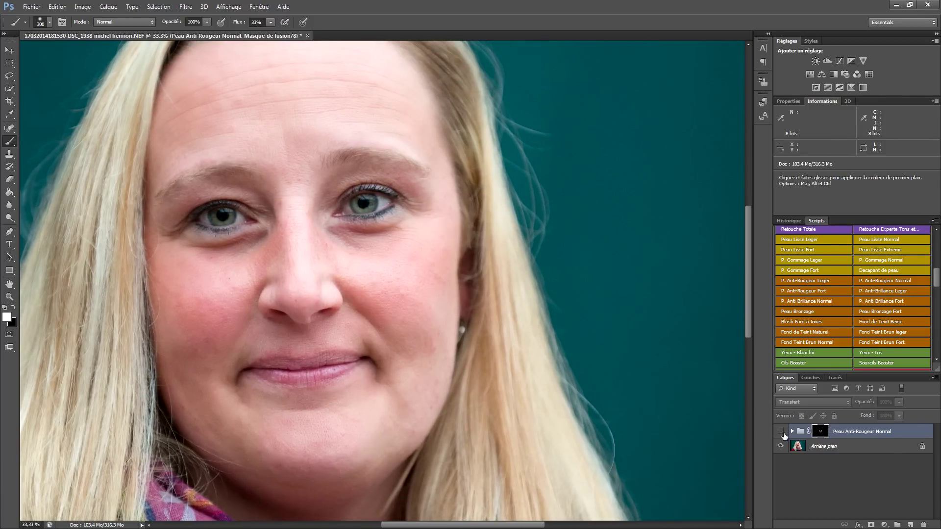
{"action": "left_click", "coordinate": [782, 431]}
{"action": "left_click", "coordinate": [782, 431]}
{"action": "left_click", "coordinate": [781, 431]}
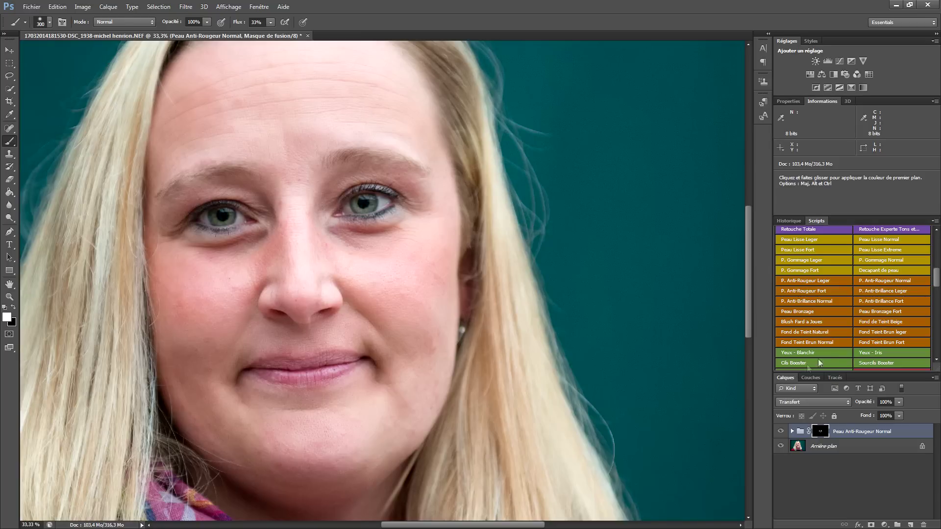
- Run the Yeux - Iris script and paint its mask over both irises with a 65 px brush
{"action": "key", "text": "ctrl+1"}
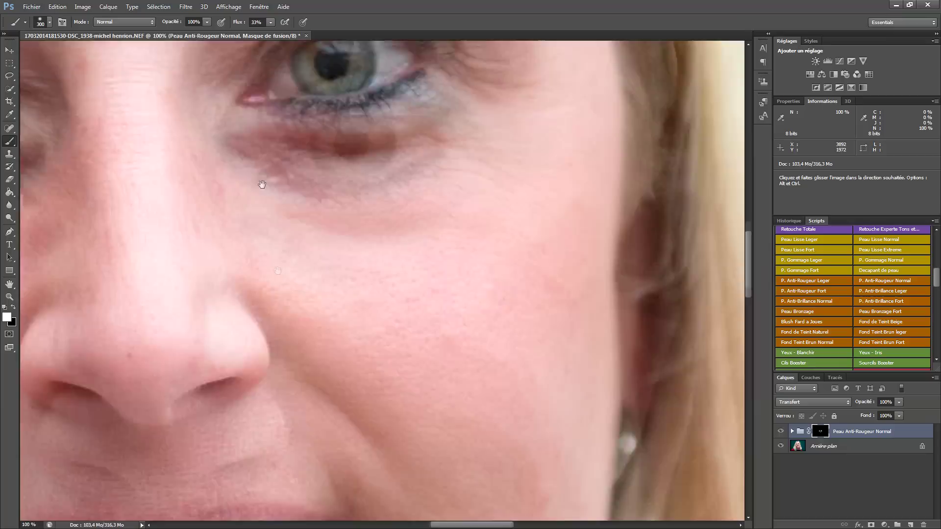
{"action": "mouse_move", "coordinate": [263, 185]}
{"action": "left_mouse_down"}
{"action": "mouse_move", "coordinate": [311, 359]}
{"action": "mouse_move", "coordinate": [363, 363]}
{"action": "mouse_move", "coordinate": [481, 340]}
{"action": "mouse_move", "coordinate": [474, 267]}
{"action": "left_mouse_up"}
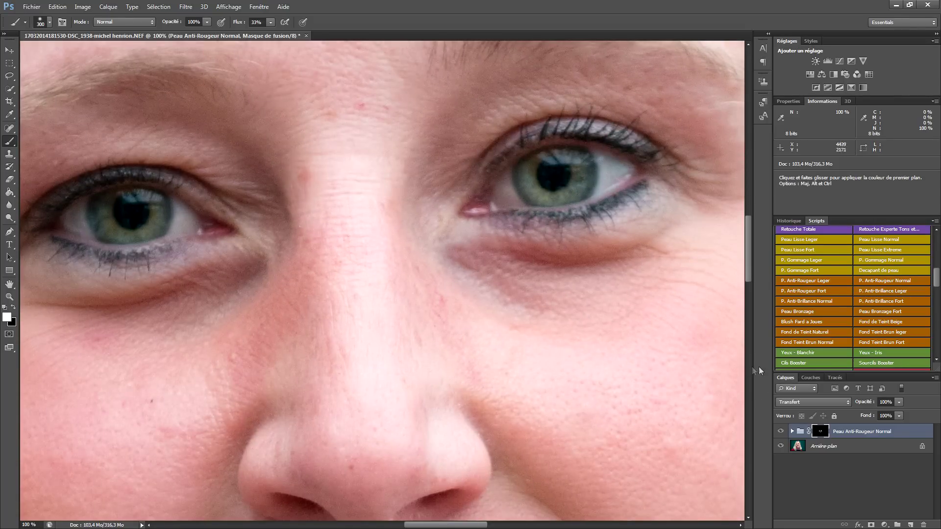
{"action": "left_click", "coordinate": [866, 351]}
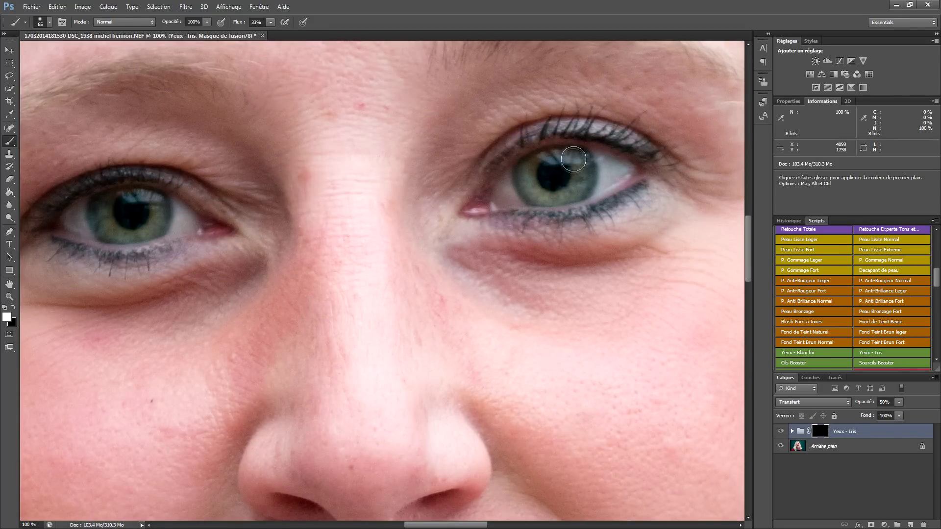
{"action": "mouse_move", "coordinate": [577, 154]}
{"action": "left_mouse_down"}
{"action": "mouse_move", "coordinate": [580, 185]}
{"action": "mouse_move", "coordinate": [567, 192]}
{"action": "mouse_move", "coordinate": [544, 192]}
{"action": "mouse_move", "coordinate": [525, 165]}
{"action": "mouse_move", "coordinate": [530, 156]}
{"action": "mouse_move", "coordinate": [589, 163]}
{"action": "mouse_move", "coordinate": [569, 191]}
{"action": "mouse_move", "coordinate": [534, 165]}
{"action": "left_mouse_up"}
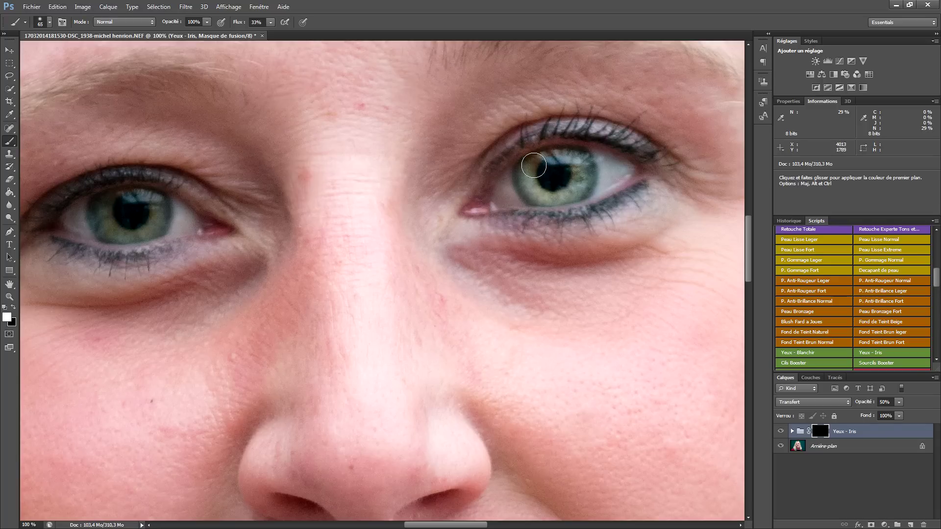
{"action": "mouse_move", "coordinate": [112, 220]}
{"action": "left_mouse_down"}
{"action": "mouse_move", "coordinate": [161, 215]}
{"action": "mouse_move", "coordinate": [152, 199]}
{"action": "mouse_move", "coordinate": [98, 198]}
{"action": "left_mouse_up"}
{"action": "mouse_move", "coordinate": [108, 203]}
{"action": "left_mouse_down"}
{"action": "mouse_move", "coordinate": [132, 222]}
{"action": "mouse_move", "coordinate": [153, 206]}
{"action": "mouse_move", "coordinate": [128, 220]}
{"action": "left_mouse_up"}
- Run the Yeux - Blanchir script and paint its mask over the whites of both eyes at 20% flow
{"action": "left_click", "coordinate": [801, 353]}
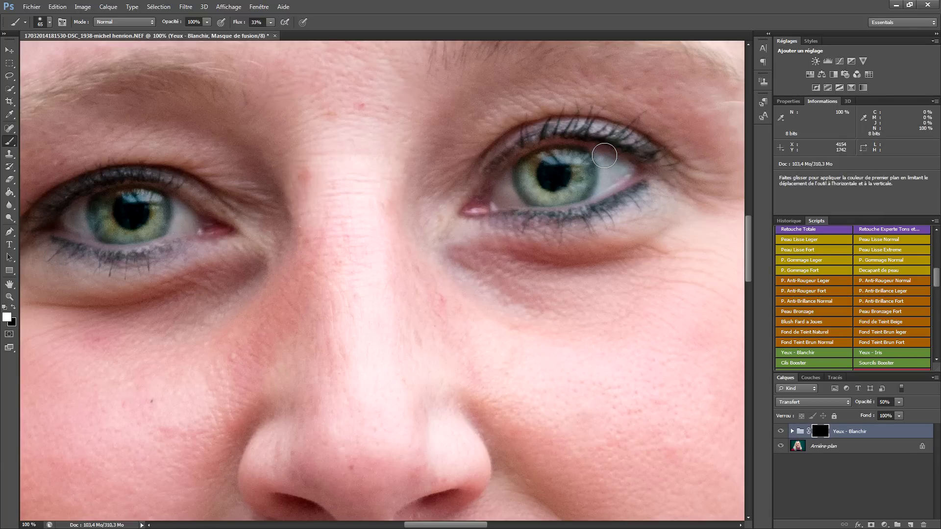
{"action": "key", "text": "shift+2"}
{"action": "mouse_move", "coordinate": [605, 158]}
{"action": "left_mouse_down"}
{"action": "mouse_move", "coordinate": [625, 179]}
{"action": "mouse_move", "coordinate": [613, 162]}
{"action": "left_mouse_up"}
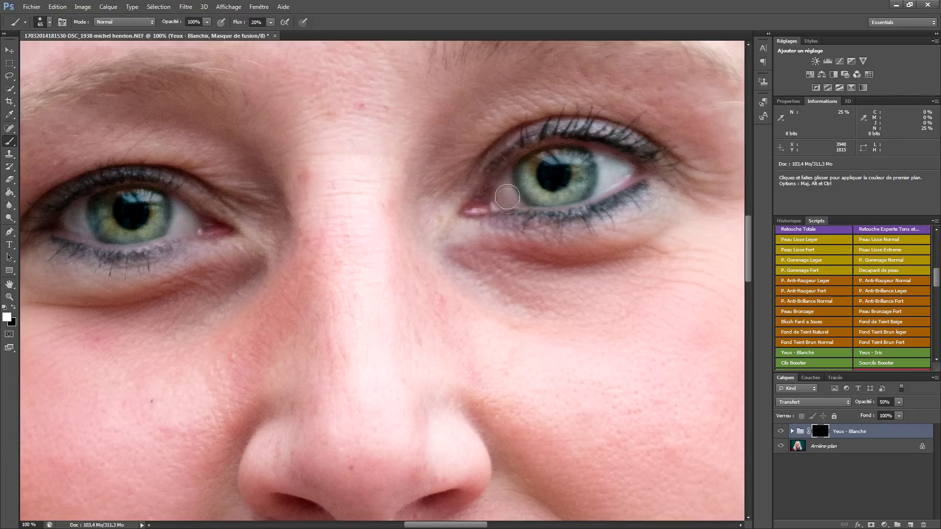
{"action": "mouse_move", "coordinate": [224, 210]}
{"action": "left_mouse_down"}
{"action": "mouse_move", "coordinate": [195, 204]}
{"action": "mouse_move", "coordinate": [179, 211]}
{"action": "mouse_move", "coordinate": [197, 218]}
{"action": "mouse_move", "coordinate": [178, 202]}
{"action": "left_mouse_up"}
{"action": "mouse_move", "coordinate": [91, 210]}
{"action": "left_mouse_down"}
{"action": "mouse_move", "coordinate": [65, 225]}
{"action": "mouse_move", "coordinate": [78, 209]}
{"action": "mouse_move", "coordinate": [83, 235]}
{"action": "left_mouse_up"}
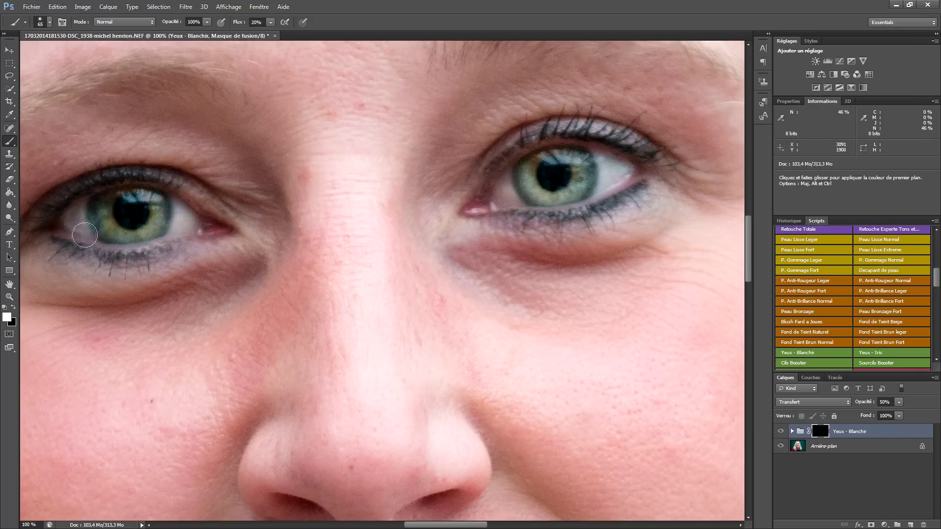
- Compare the whole portrait before and after retouching by switching between the original snapshot and the last Pinceau history state
{"action": "left_click_drag", "start_coordinate": [937, 283], "coordinate": [936, 300]}
{"action": "key", "text": "ctrl+minus"}
{"action": "key", "text": "ctrl+minus"}
{"action": "key", "text": "ctrl+minus"}
{"action": "key", "text": "ctrl+minus"}
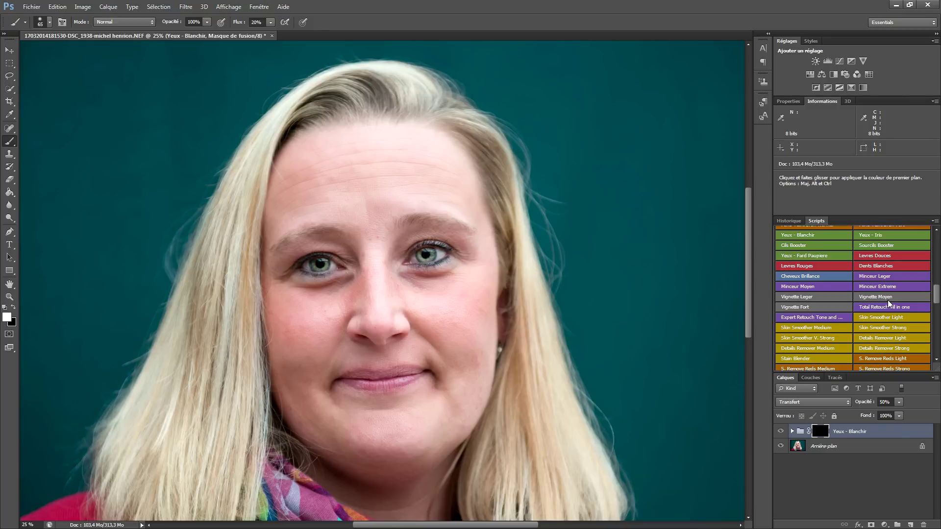
{"action": "key", "text": "ctrl+plus"}
{"action": "key", "text": "ctrl+0"}
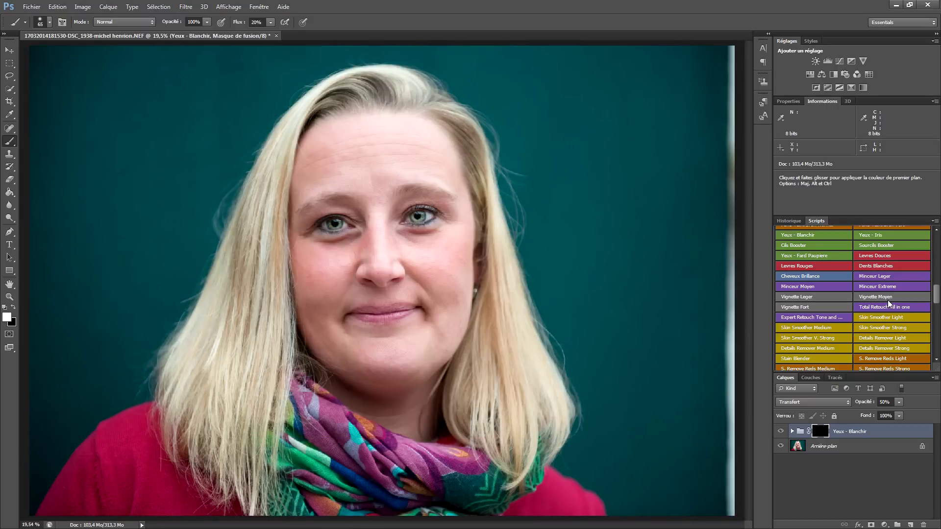
{"action": "left_click", "coordinate": [787, 220]}
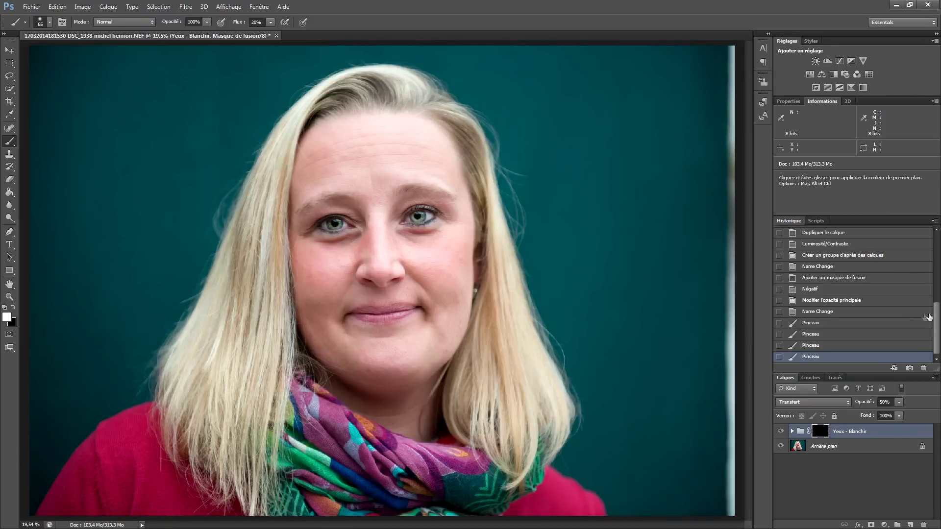
{"action": "left_click_drag", "start_coordinate": [937, 323], "coordinate": [930, 231]}
{"action": "left_click", "coordinate": [844, 235]}
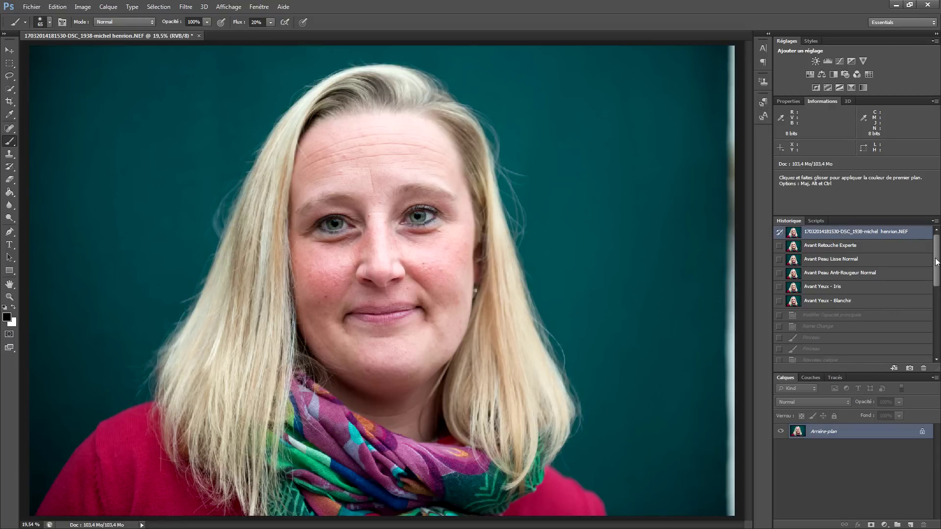
{"action": "left_click_drag", "start_coordinate": [937, 262], "coordinate": [937, 338]}
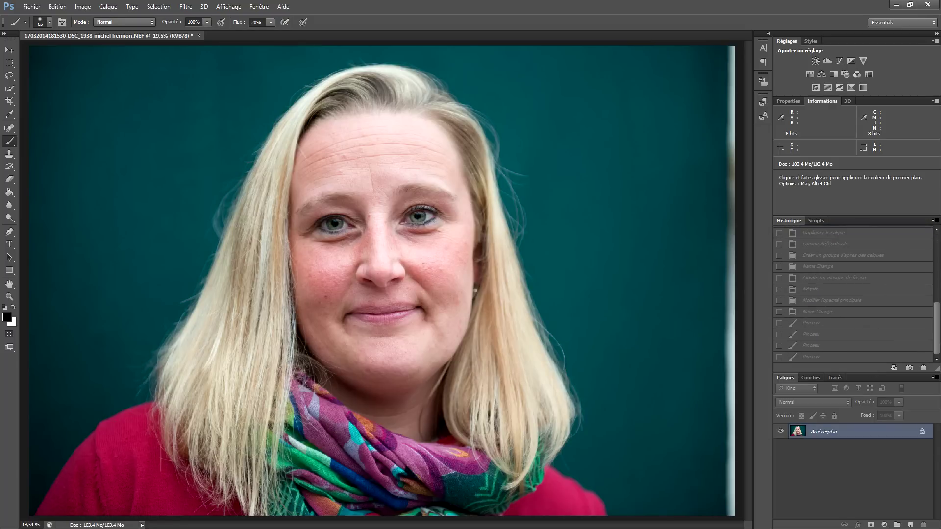
{"action": "left_click", "coordinate": [840, 358]}
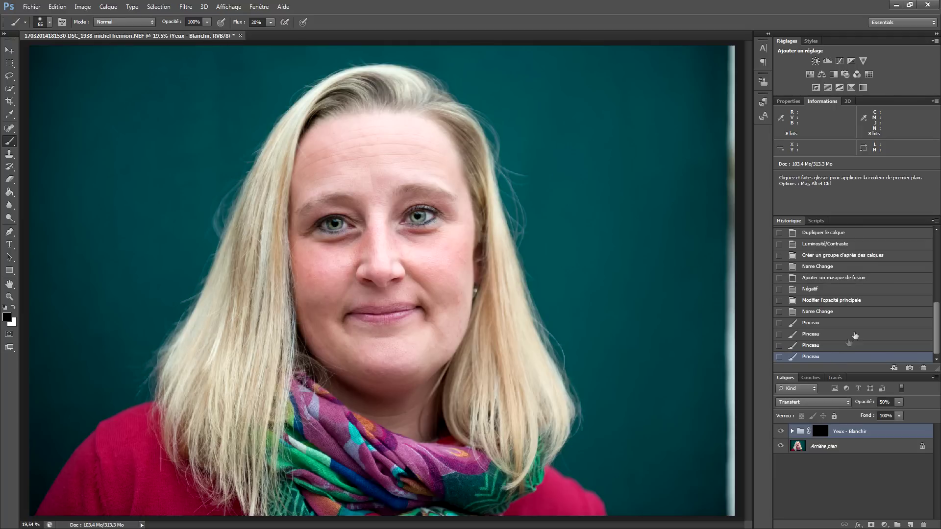
{"action": "left_click_drag", "start_coordinate": [936, 321], "coordinate": [937, 250]}
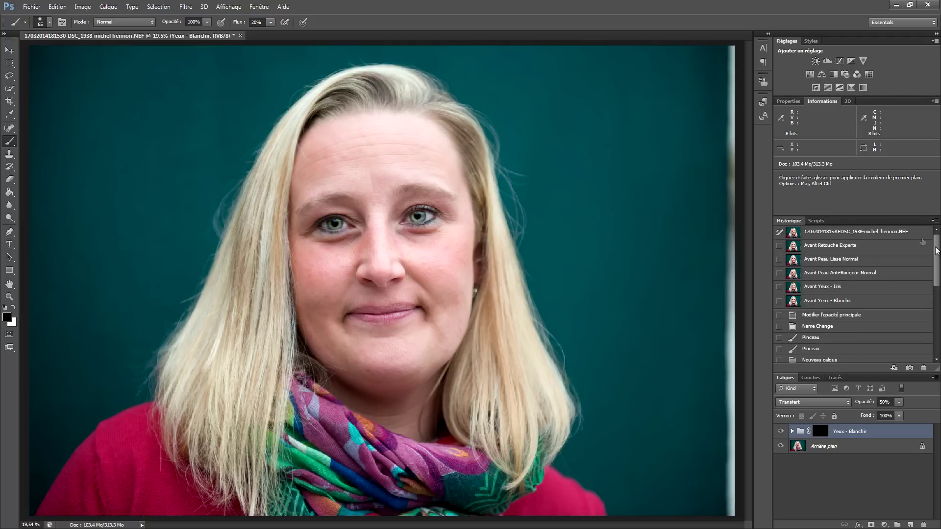
{"action": "left_click", "coordinate": [849, 235]}
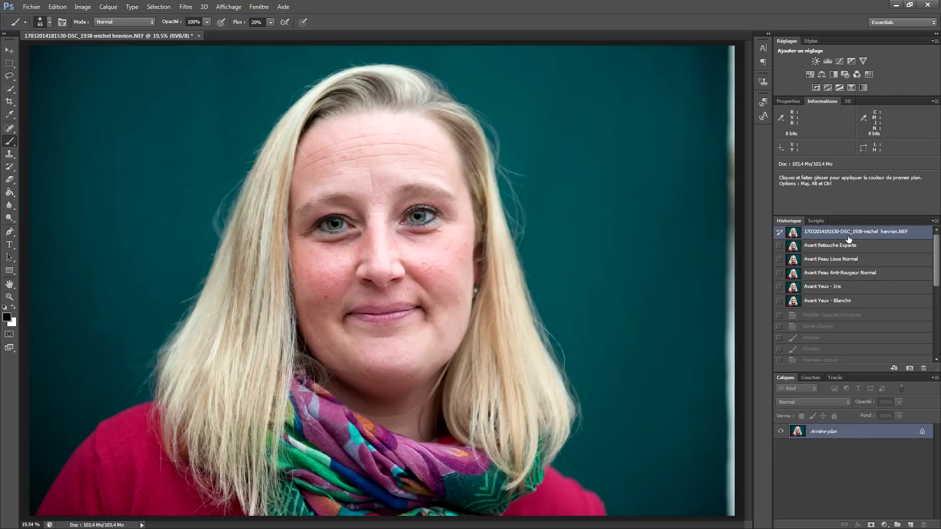
{"action": "scroll", "coordinate": [859, 292], "scroll_direction": "down", "scroll_amount": 8}
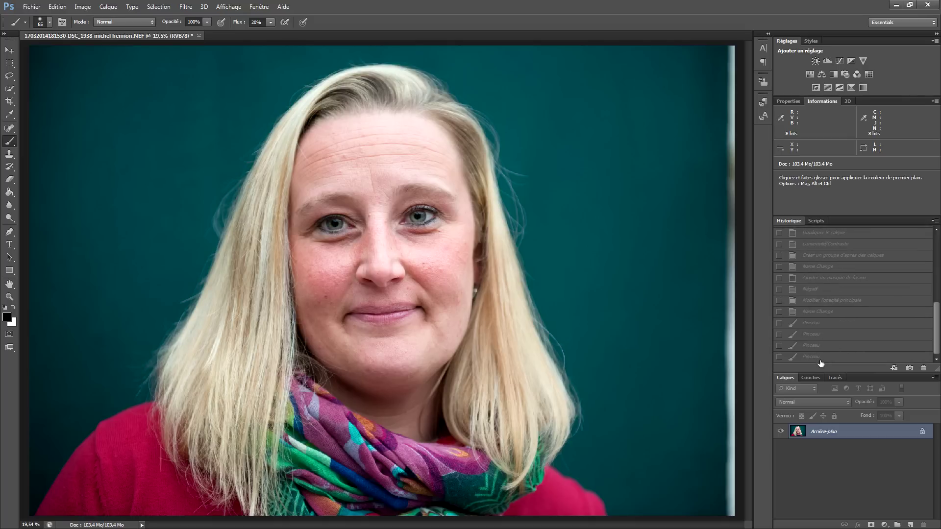
{"action": "left_click", "coordinate": [820, 358]}
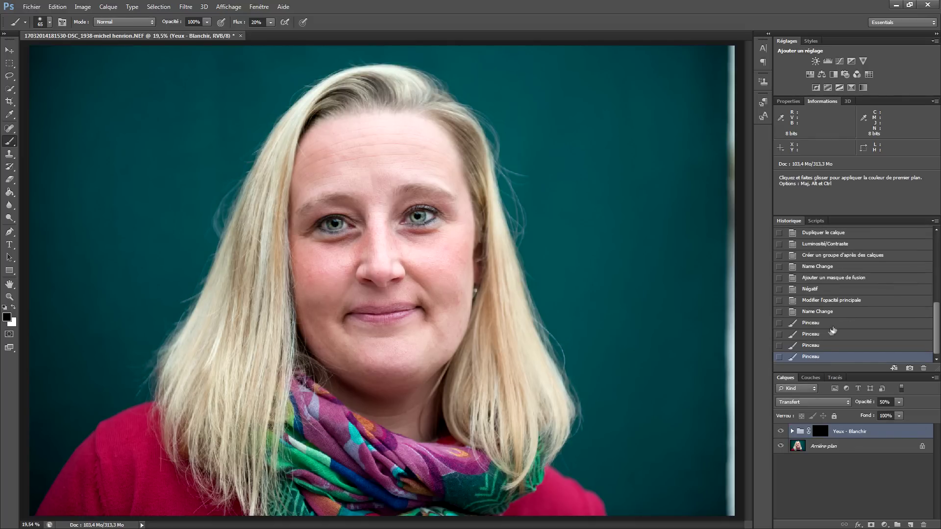
- Compare the face close up with the original snapshot, returning to the last Pinceau history state
{"action": "key", "text": "ctrl+plus"}
{"action": "key", "text": "ctrl+plus"}
{"action": "key", "text": "ctrl+plus"}
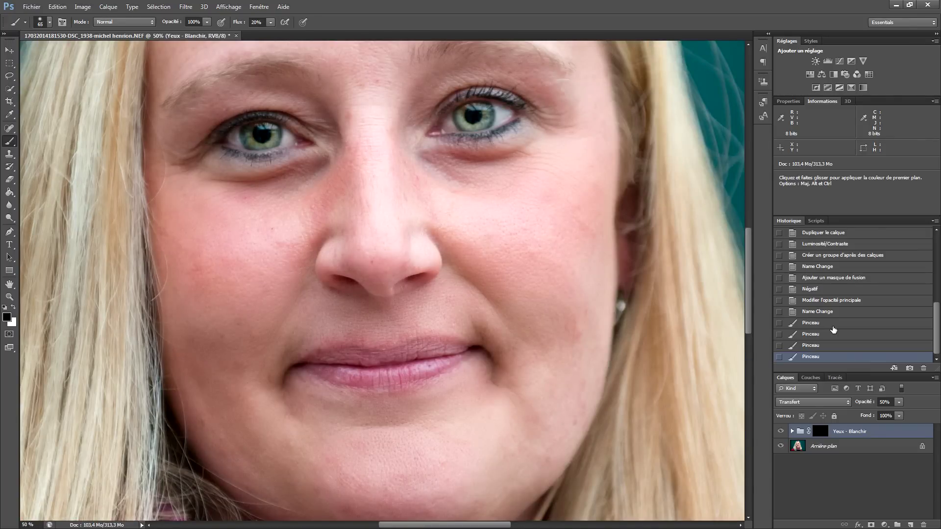
{"action": "left_click_drag", "start_coordinate": [546, 218], "coordinate": [542, 306]}
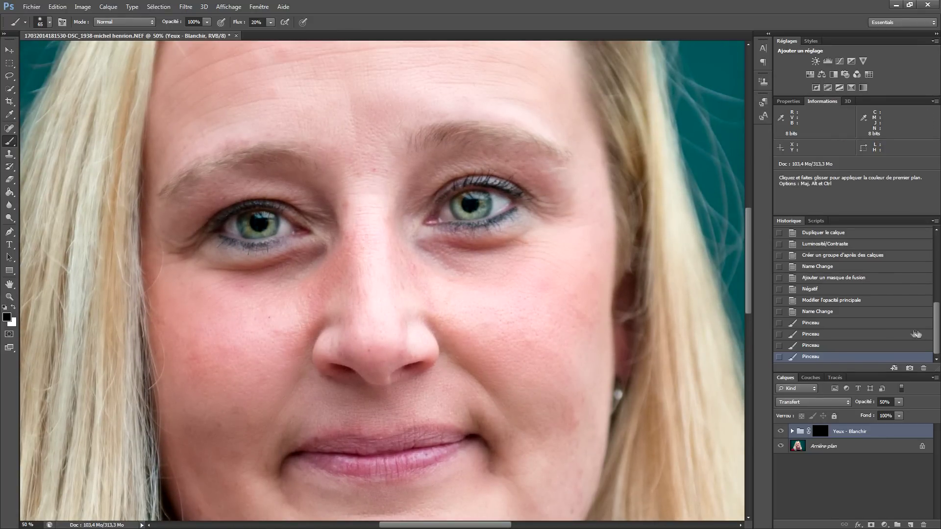
{"action": "left_click_drag", "start_coordinate": [937, 341], "coordinate": [937, 273]}
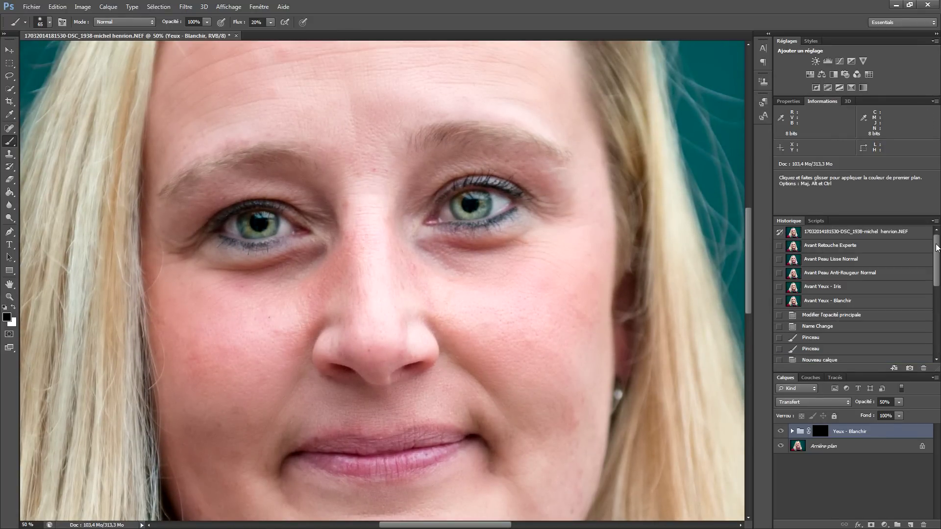
{"action": "left_click", "coordinate": [860, 233]}
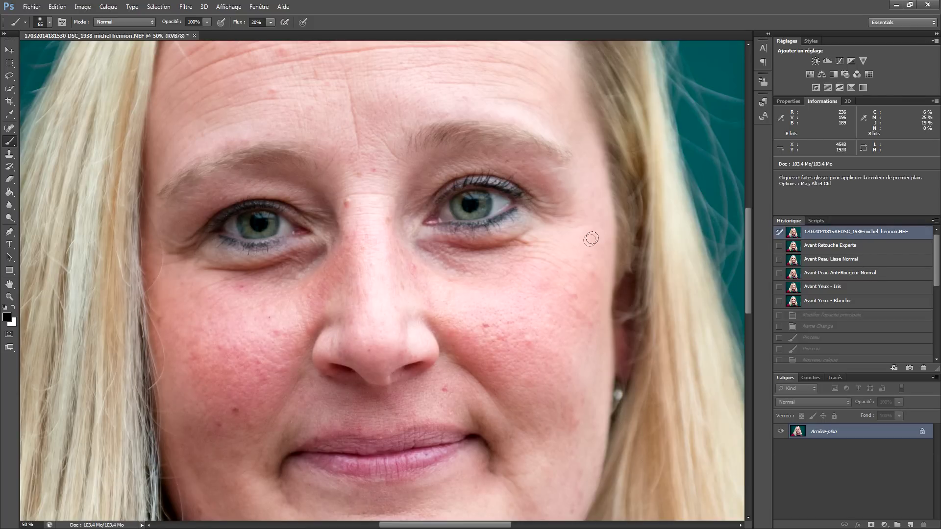
{"action": "key", "text": "ctrl+minus"}
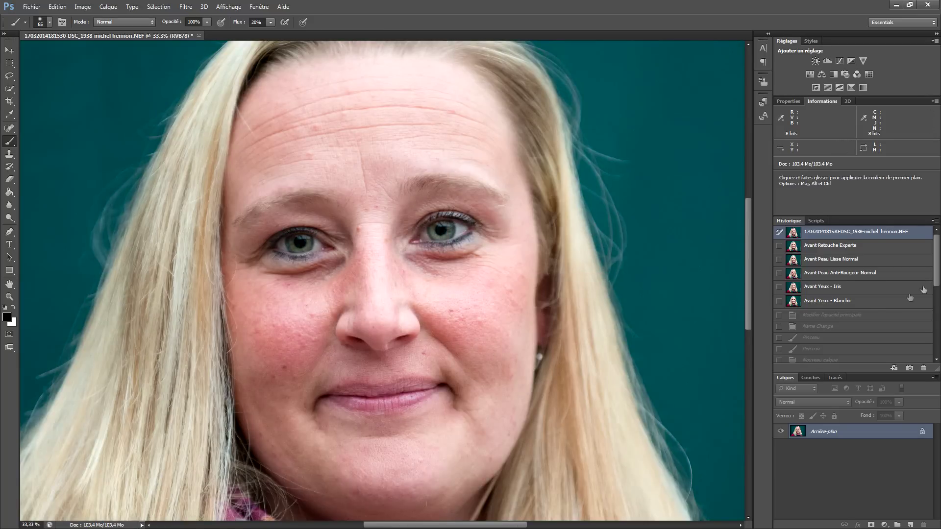
{"action": "scroll", "coordinate": [862, 323], "scroll_direction": "down", "scroll_amount": 5}
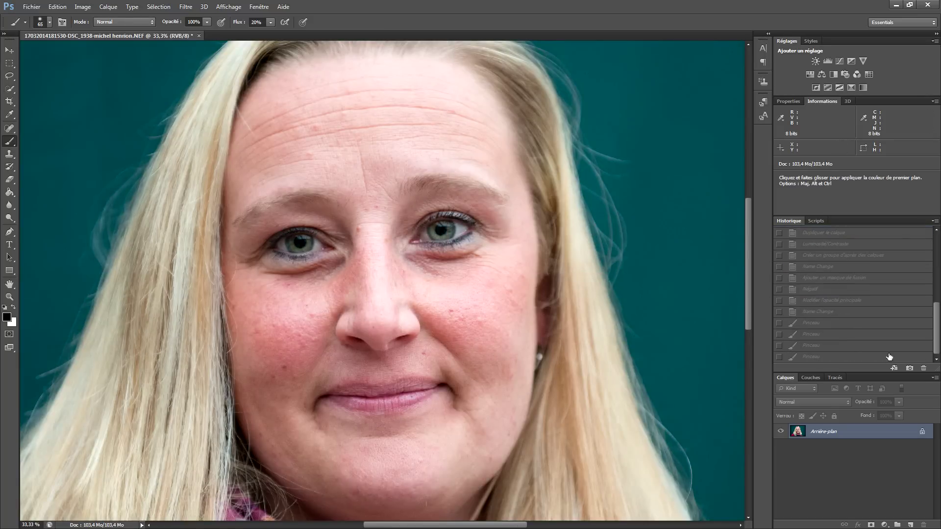
{"action": "left_click", "coordinate": [831, 358]}
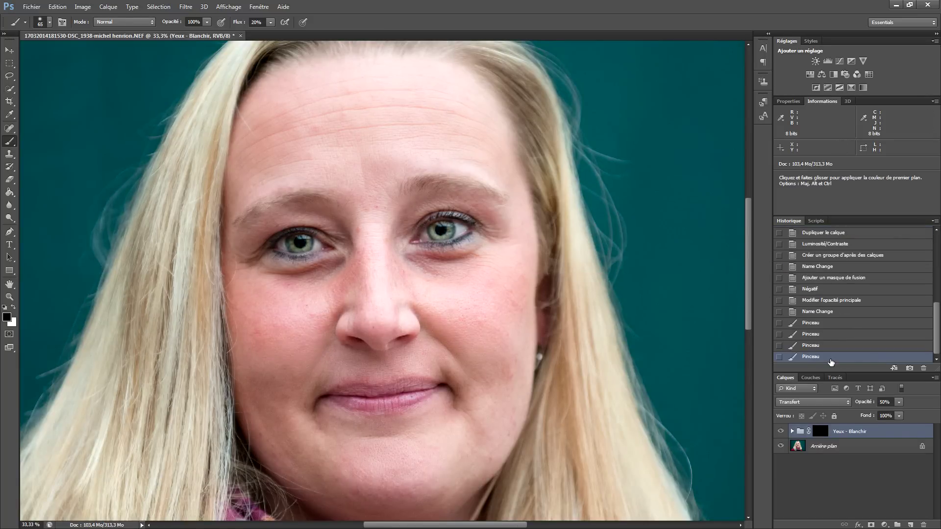